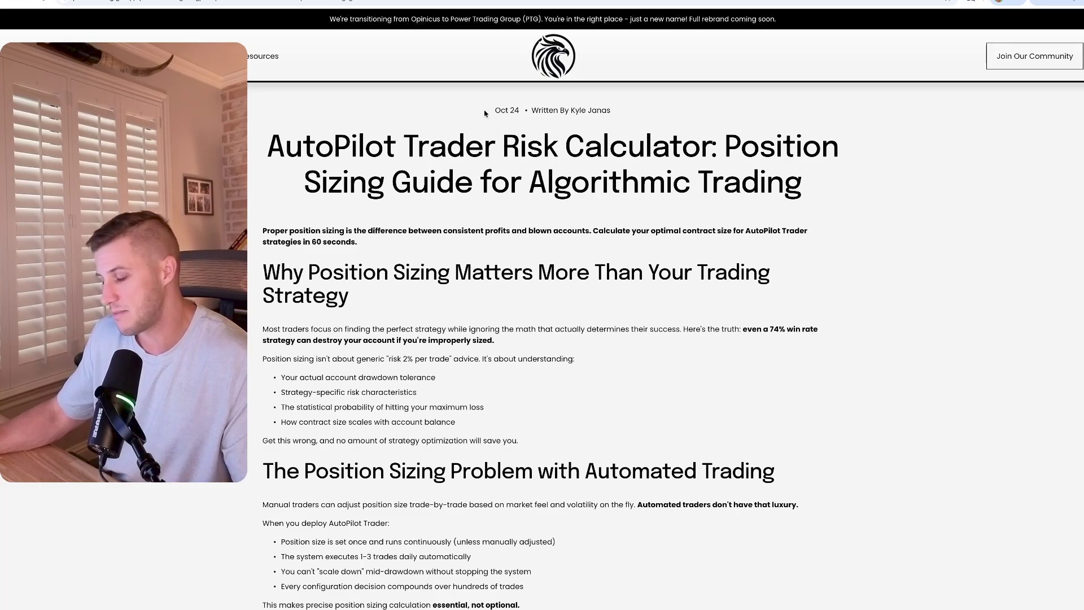
Step: Scroll down to the Trading Strategy Risk Calculator and its Strategy Analysis table for $5,000 with 3 MNQ
scroll(497, 241, down, 12)
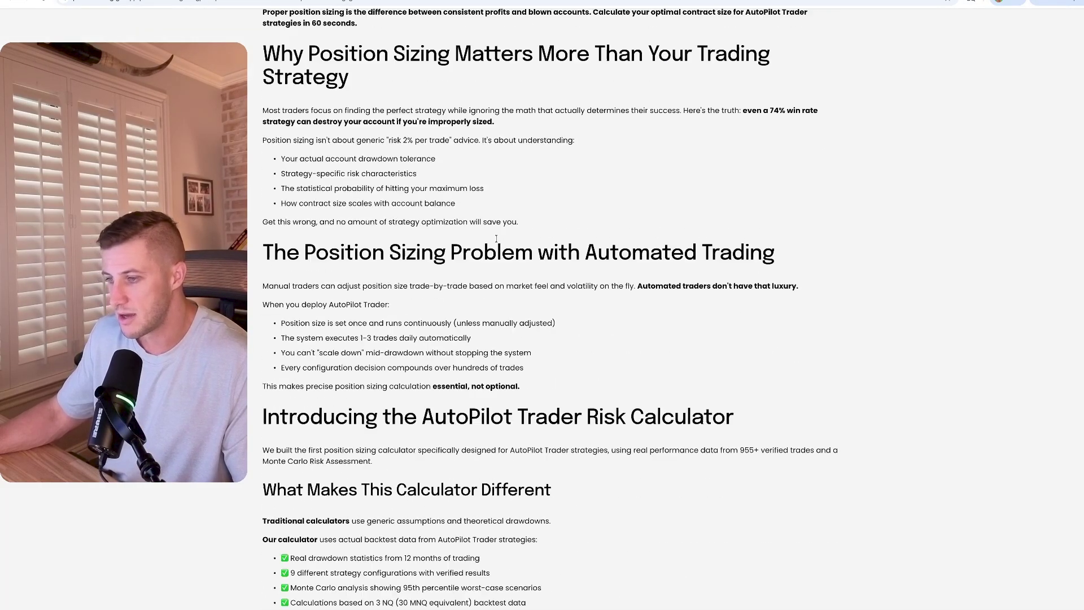
scroll(497, 241, down, 15)
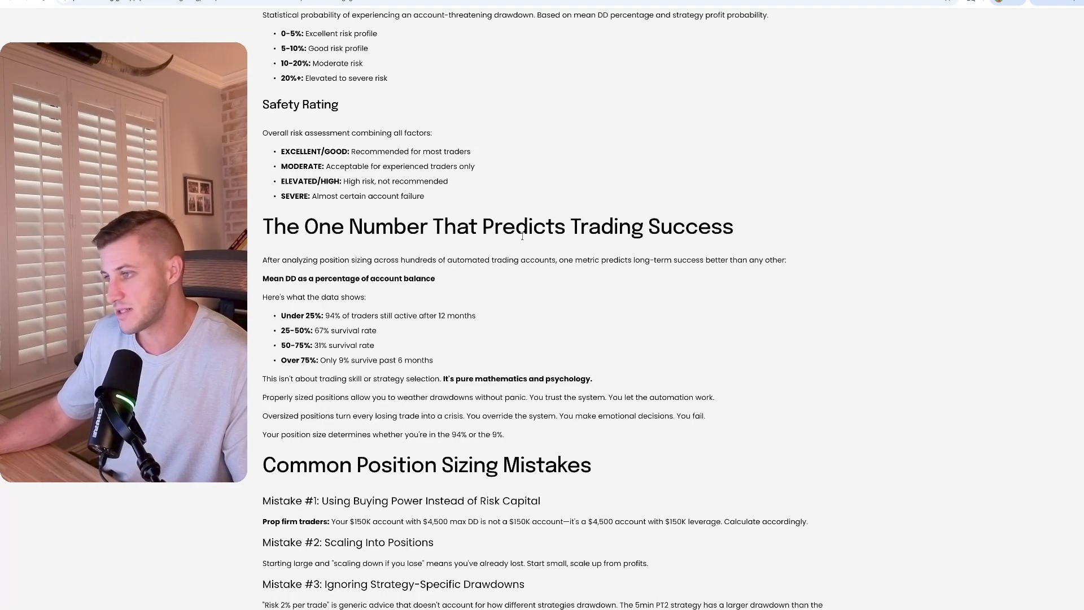
scroll(523, 236, down, 20)
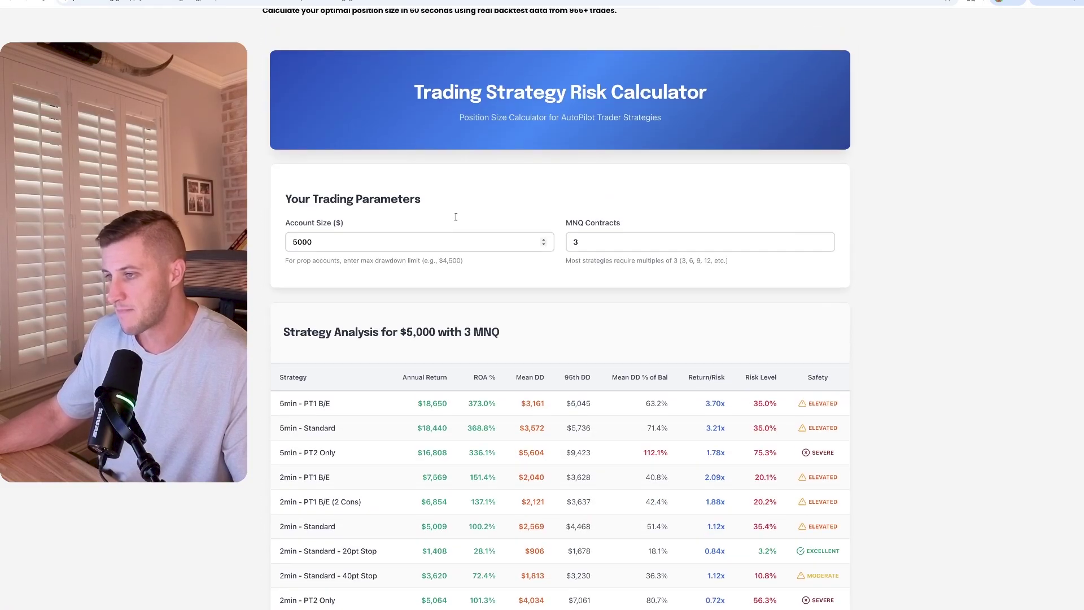
scroll(479, 232, up, 2)
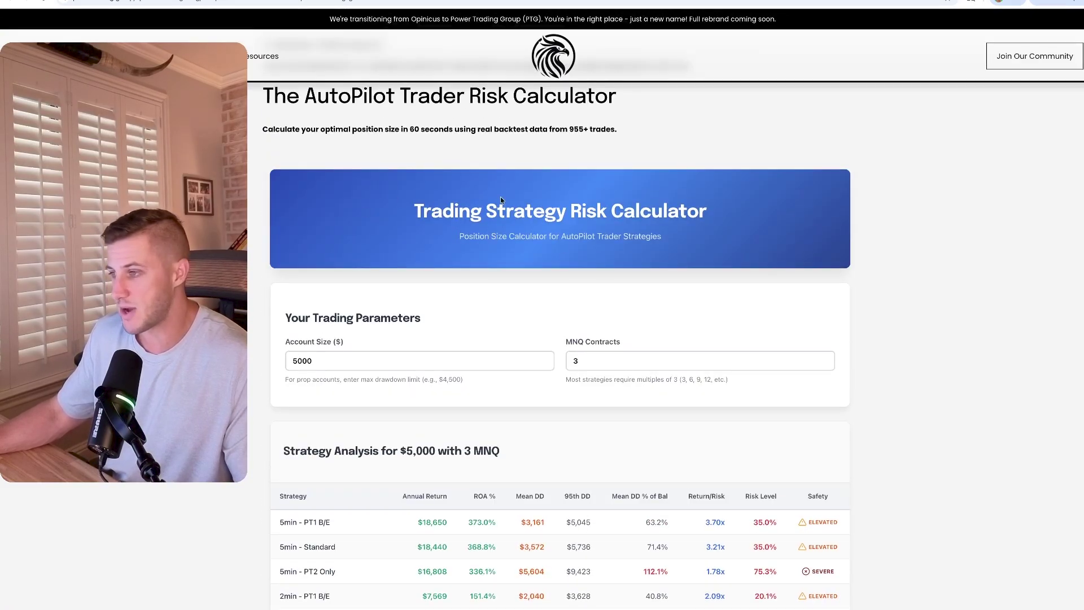
scroll(505, 226, down, 1)
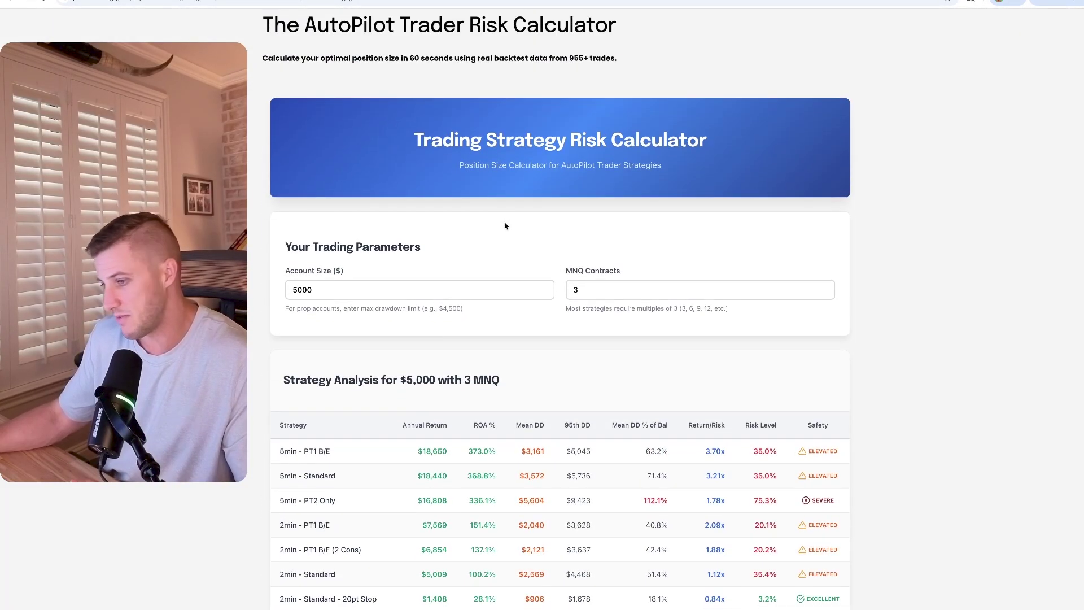
scroll(503, 225, down, 2)
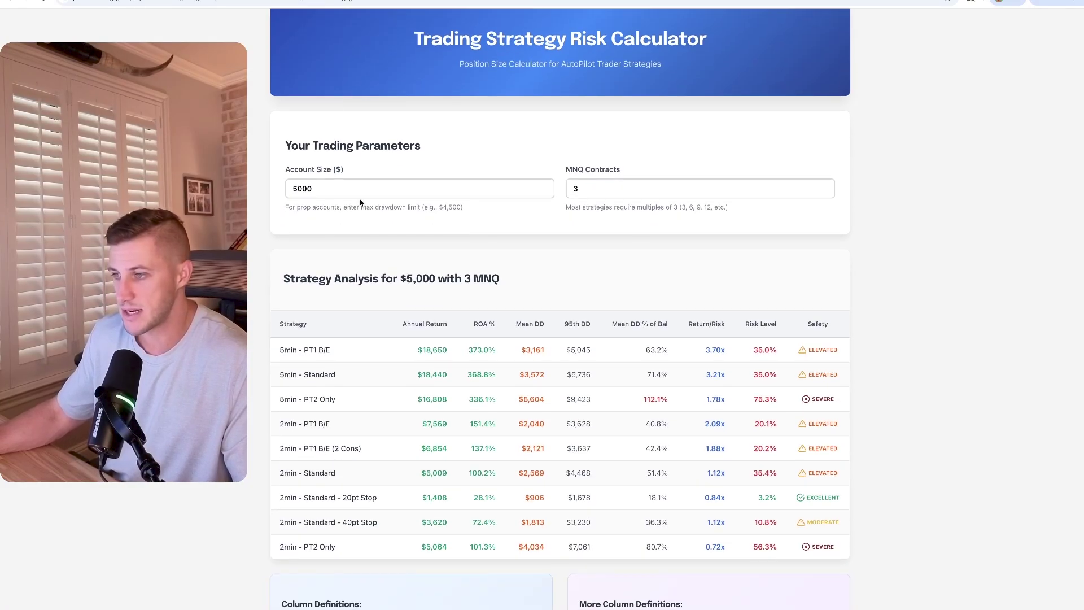
Step: Change the Account Size to 25000 and the MNQ Contracts to 12
click(360, 188)
key(BackSpace)
key(BackSpace)
key(BackSpace)
key(BackSpace)
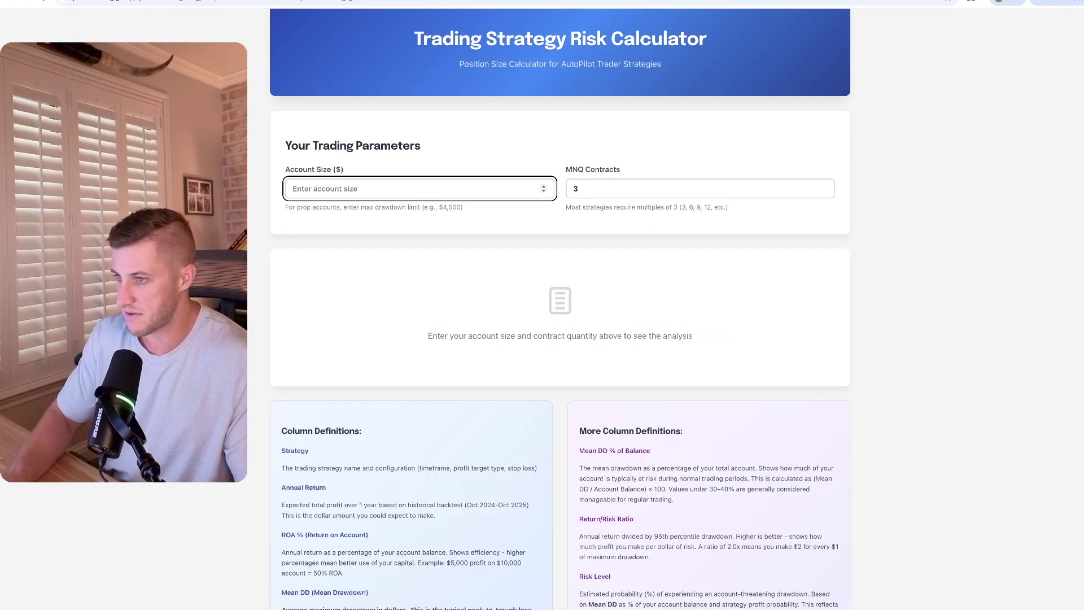
text(25000)
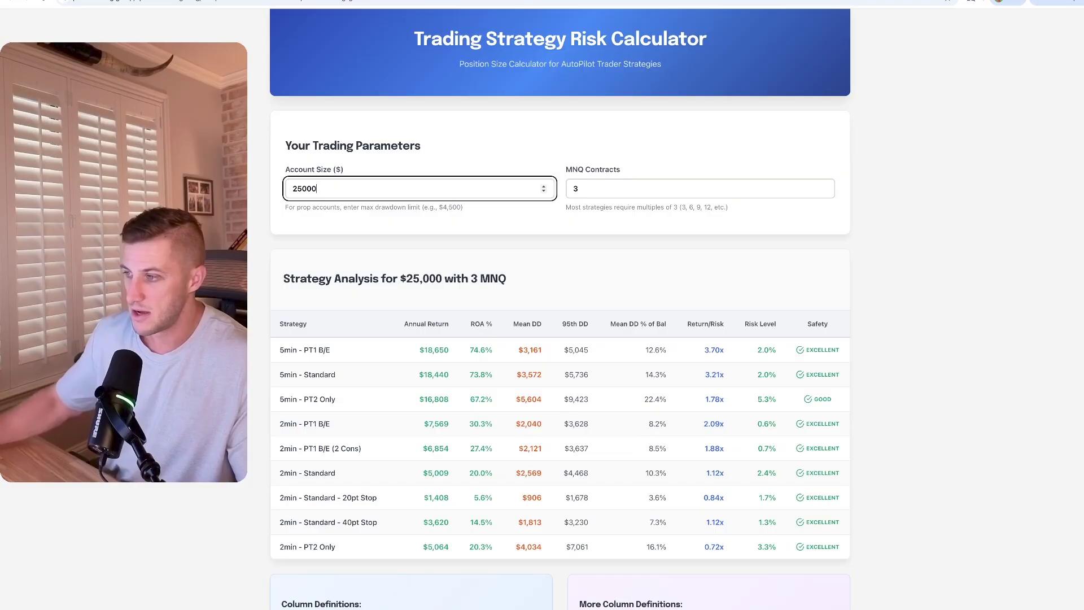
click(617, 188)
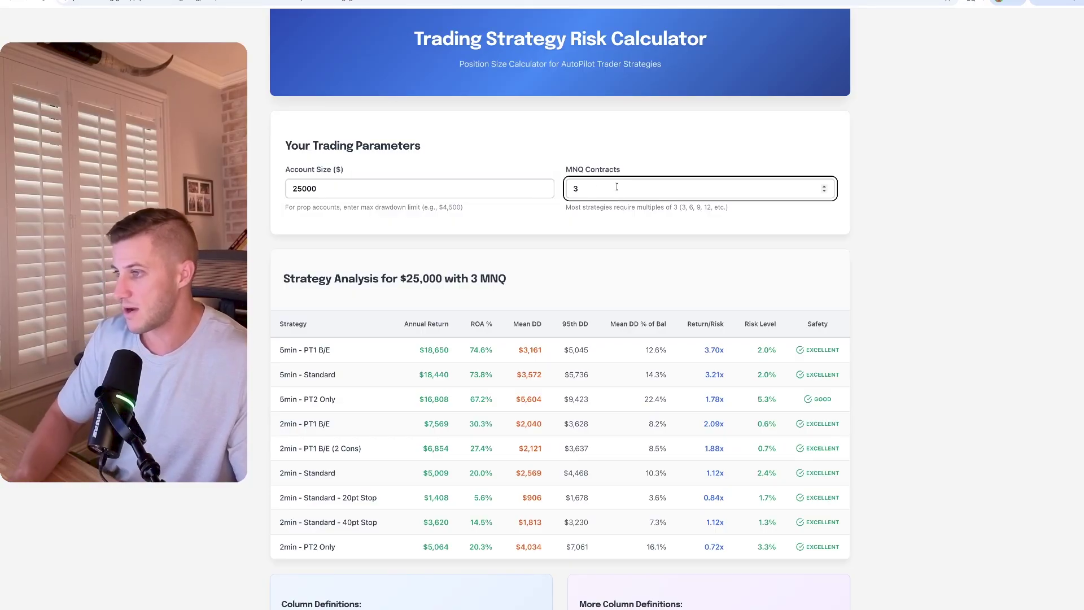
key(BackSpace)
text(12)
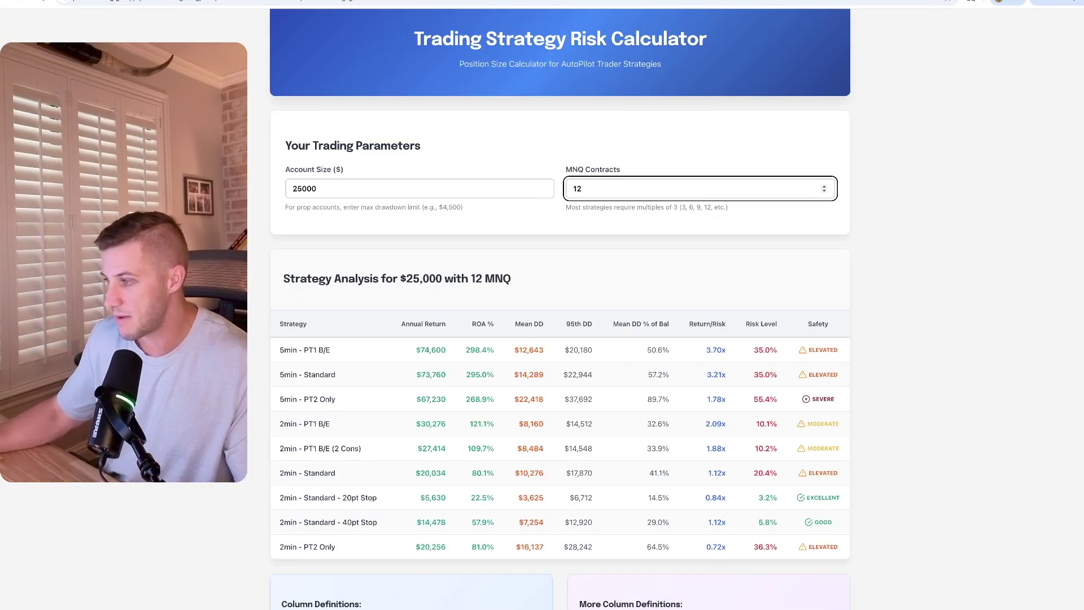
scroll(855, 338, down, 1)
click(399, 311)
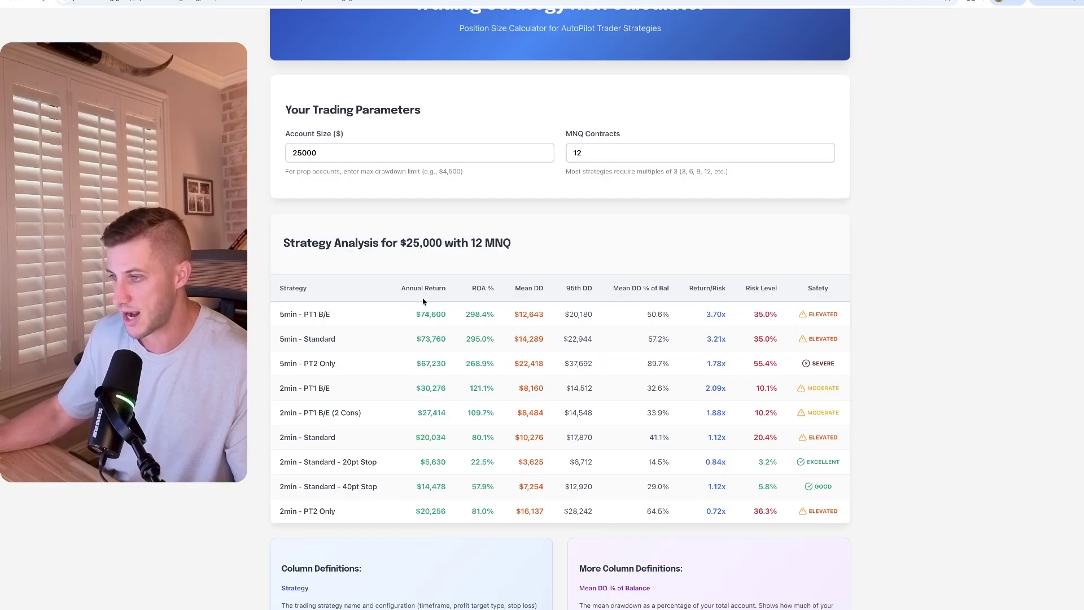
Step: Highlight the 5min - PT1 B/E strategy, its 298.4% return and $12,643 mean drawdown
scroll(423, 301, down, 1)
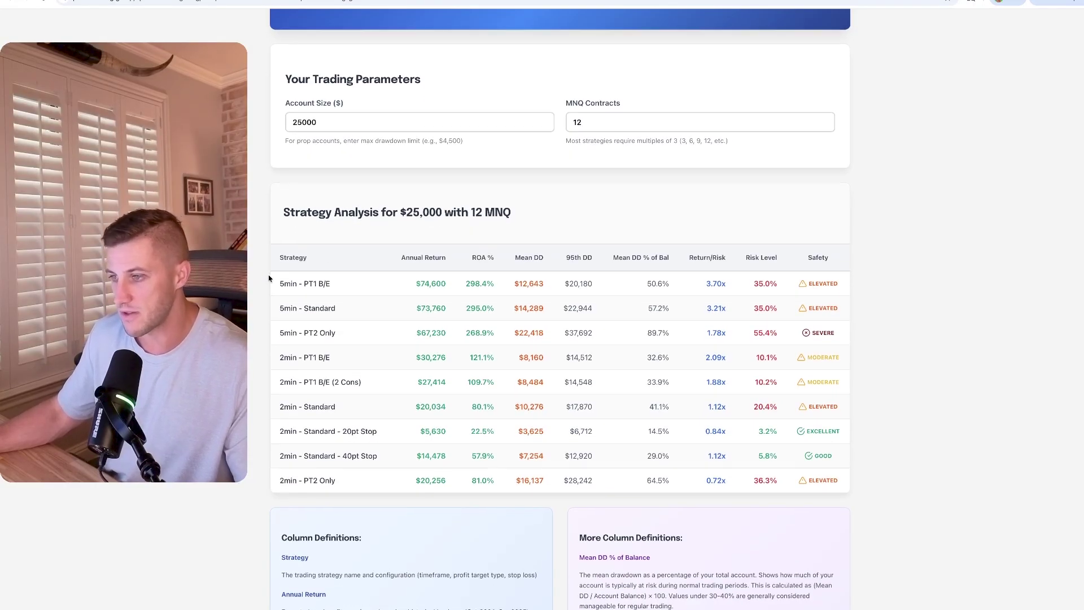
scroll(270, 278, up, 1)
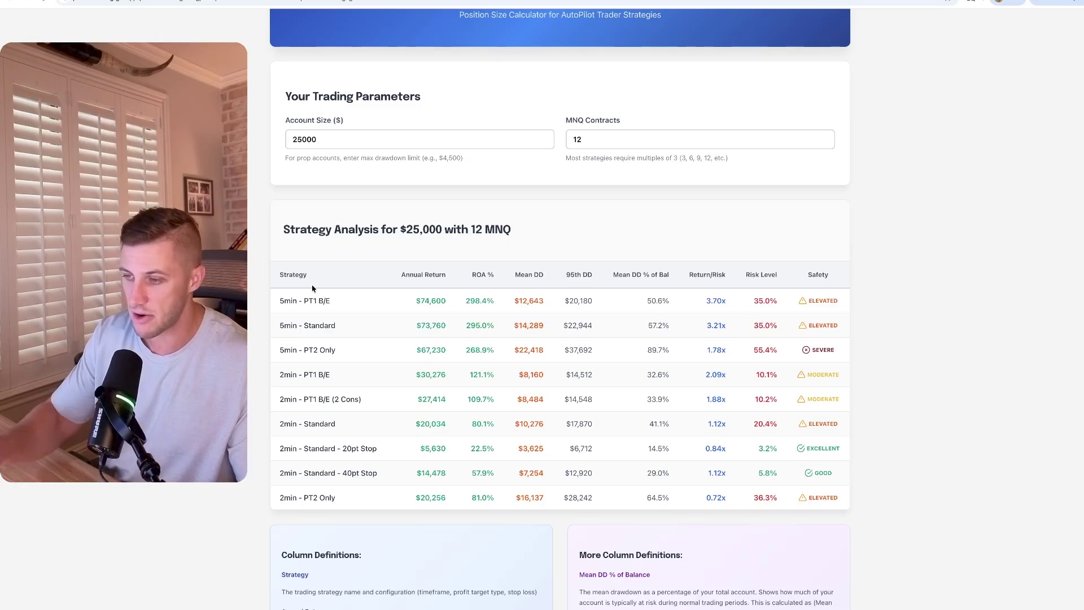
double_click(298, 301)
click(298, 301)
drag(298, 301, 330, 301)
click(331, 301)
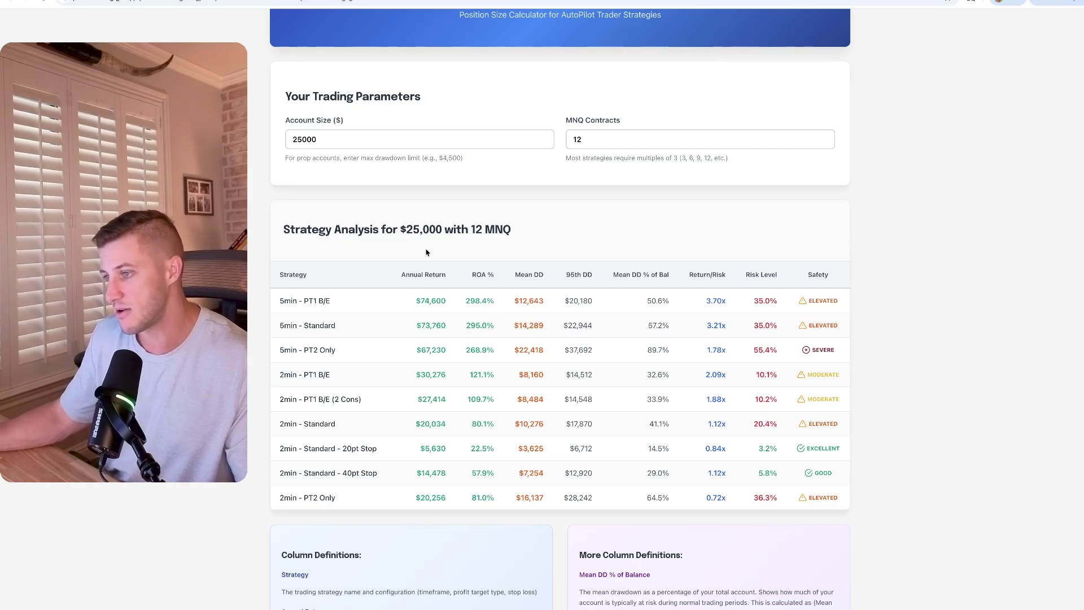
scroll(481, 290, up, 1)
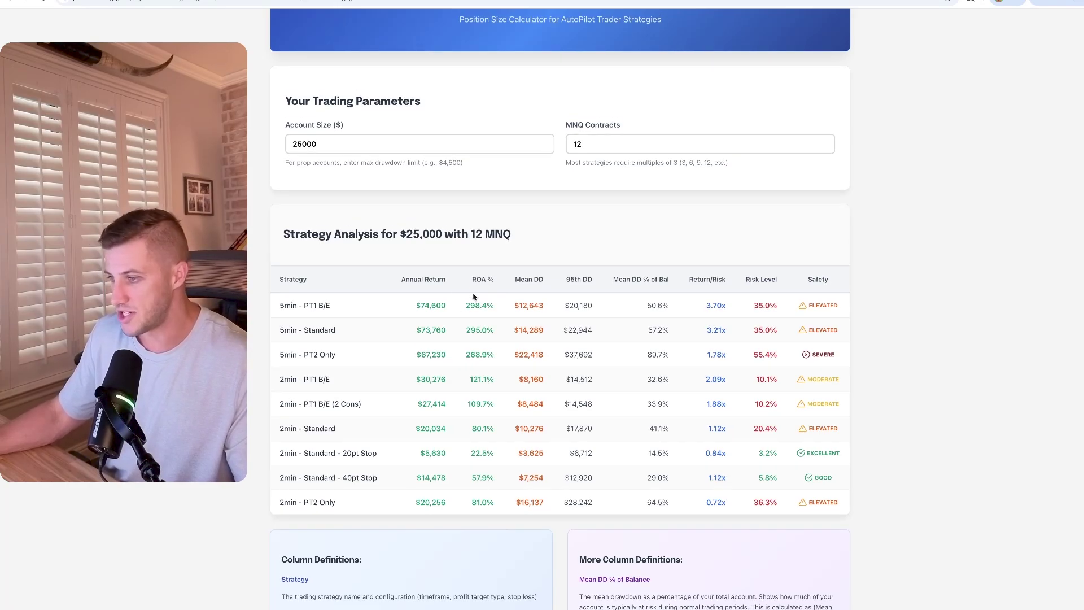
drag(467, 302, 488, 302)
click(488, 302)
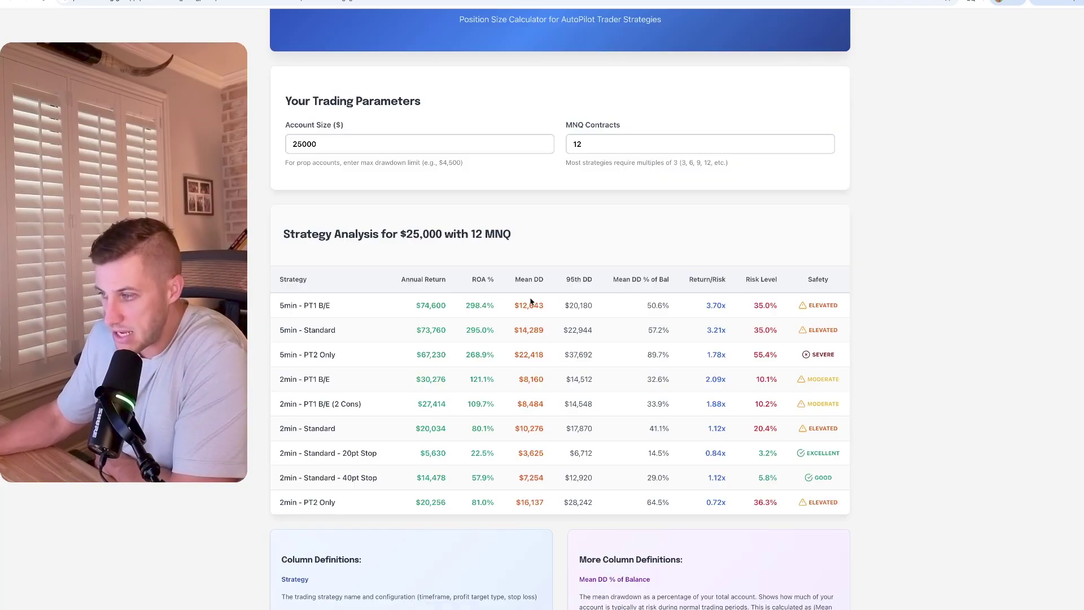
drag(520, 305, 544, 306)
click(532, 212)
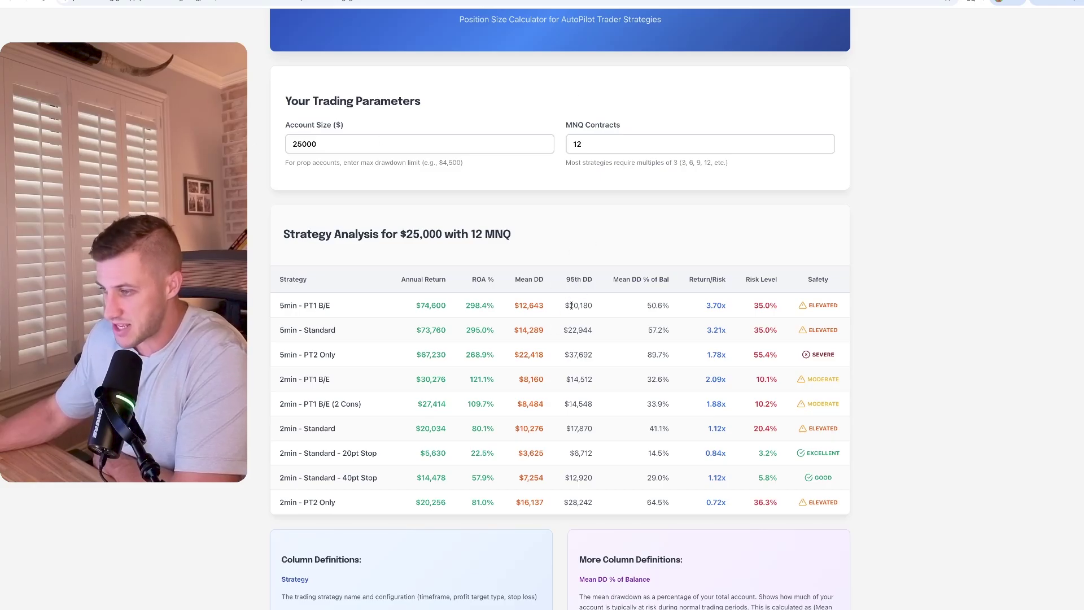
mouse_move(571, 306)
mouse_down()
mouse_move(599, 308)
mouse_move(570, 307)
mouse_up()
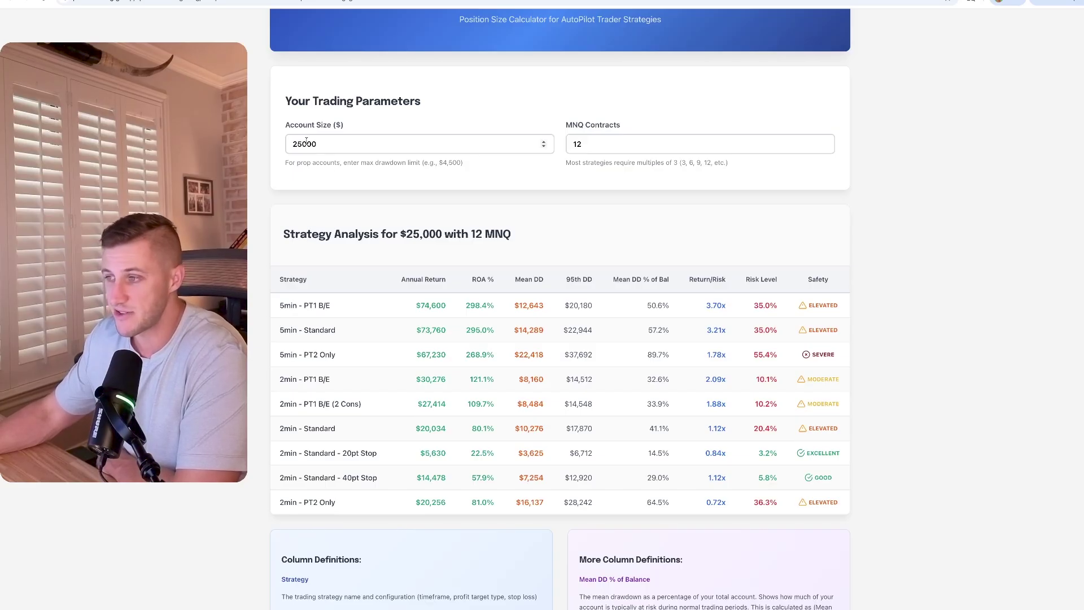
Step: Enter a 5000 account size and 9 MNQ contracts, briefly trying 10 contracts first
click(374, 143)
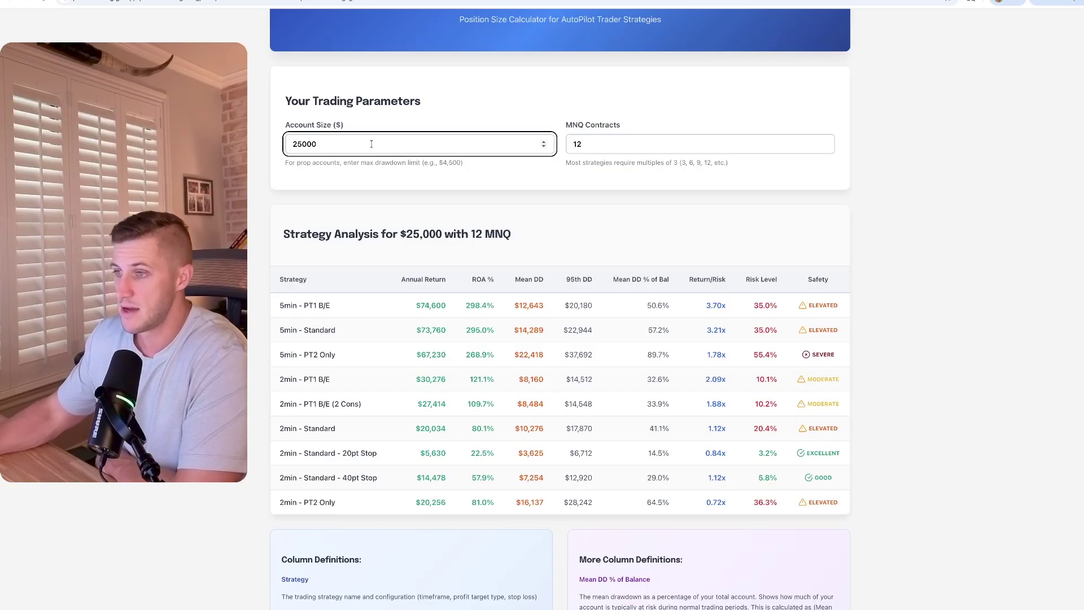
key(BackSpace)
key(BackSpace)
key(BackSpace)
key(BackSpace)
key(BackSpace)
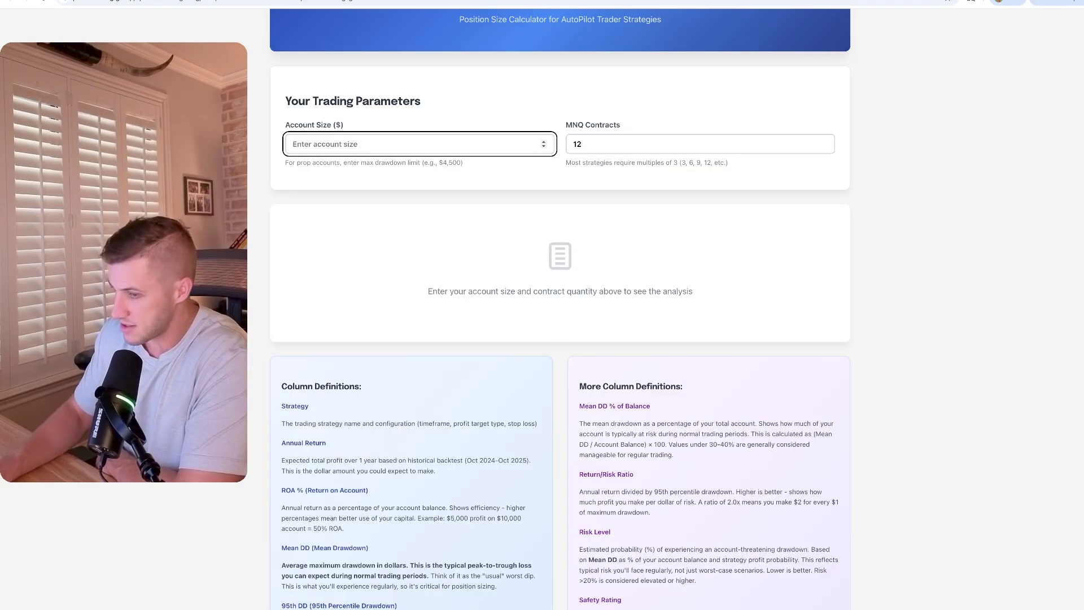
text(5000)
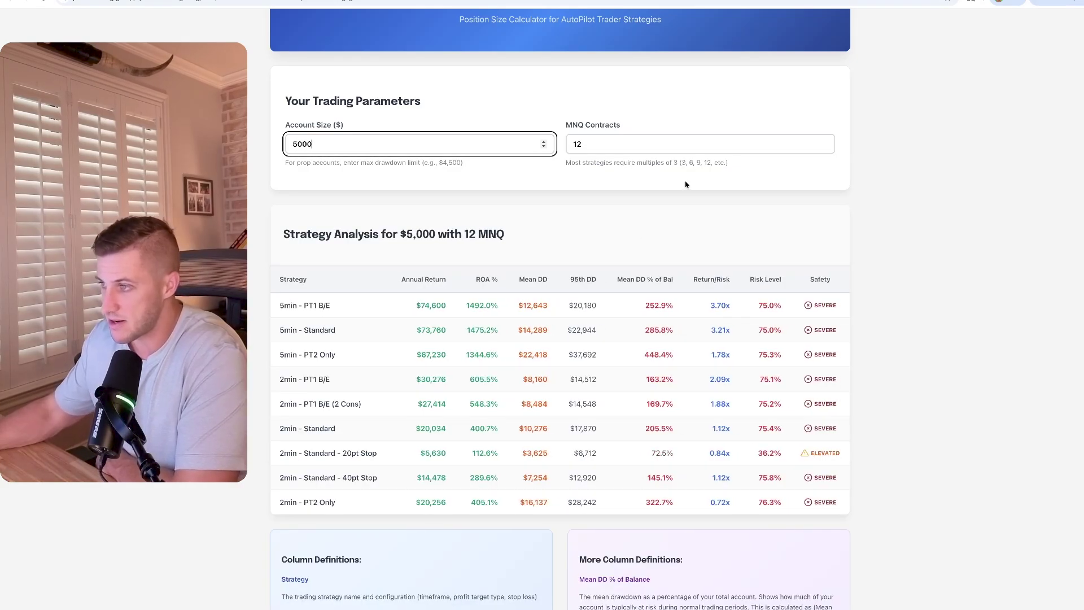
click(618, 144)
key(BackSpace)
key(BackSpace)
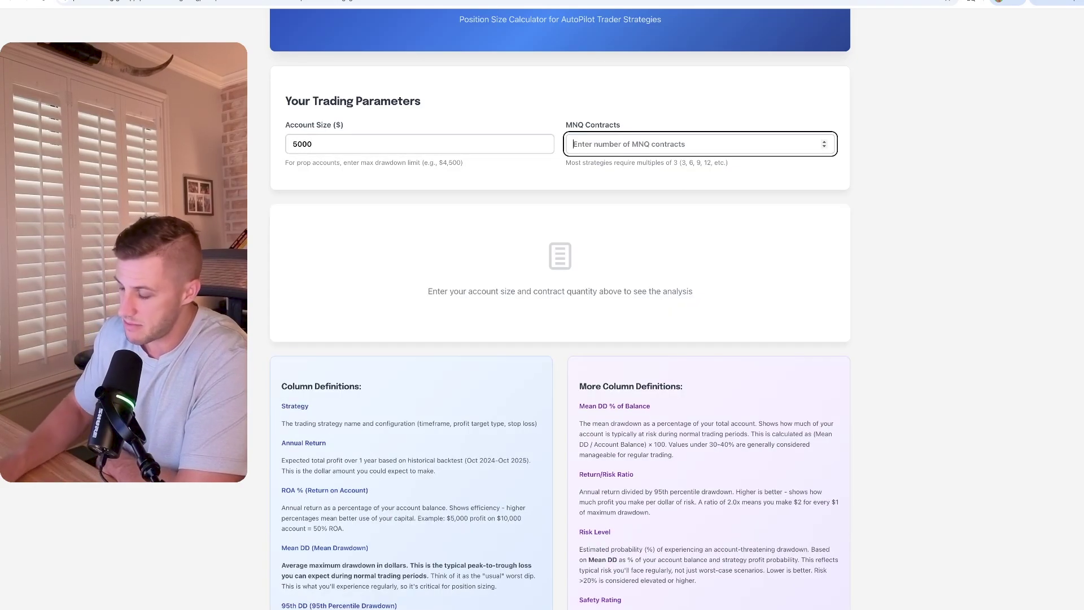
text(10)
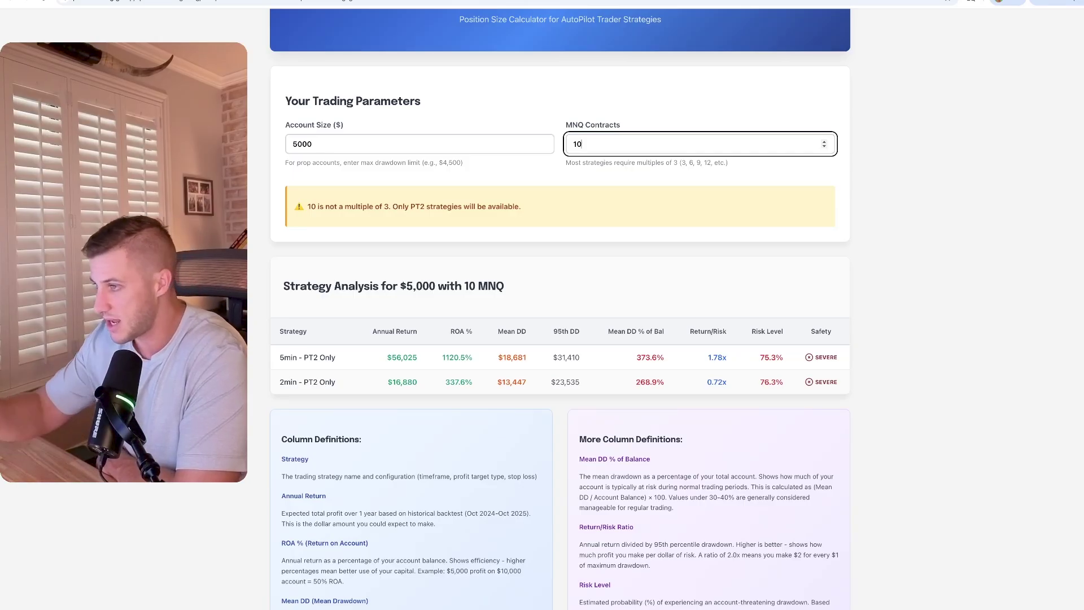
key(BackSpace)
key(BackSpace)
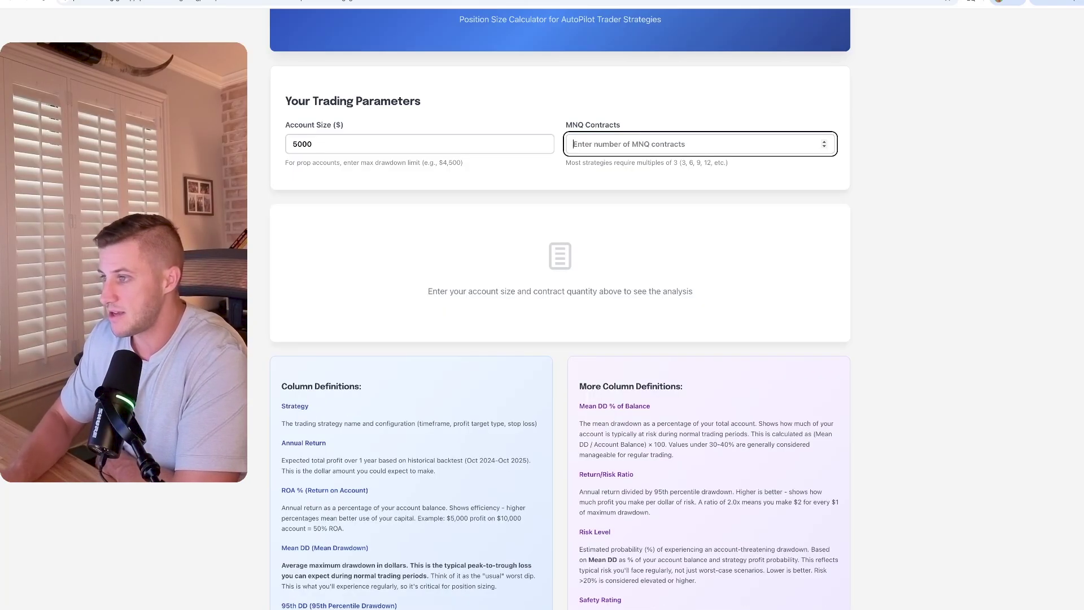
text(9)
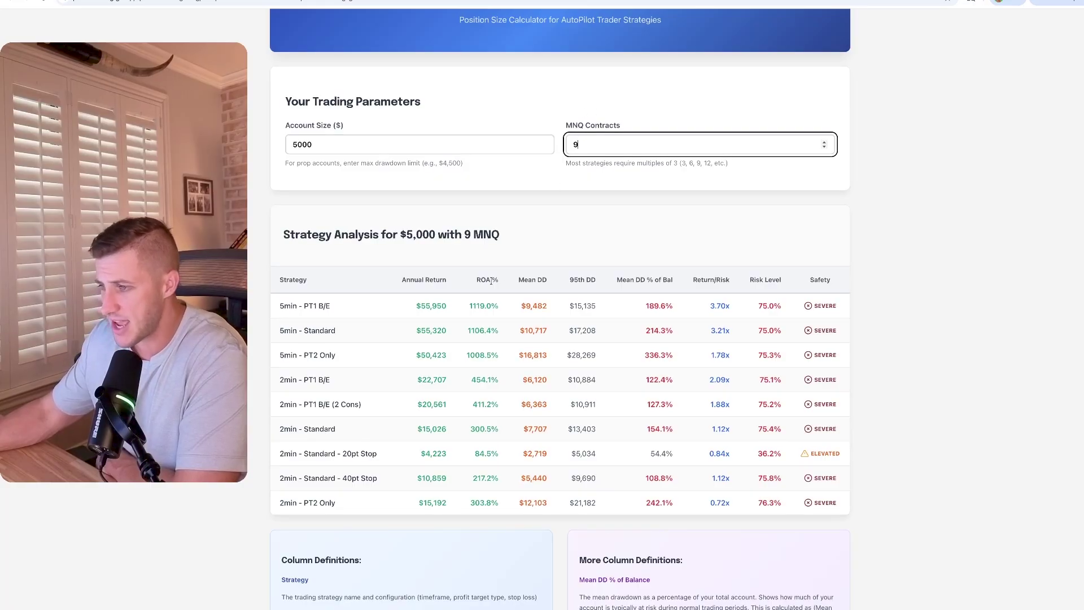
Step: Highlight the first row's $55,950 annual return and its drawdown figures, including the $9,482 mean drawdown
click(438, 304)
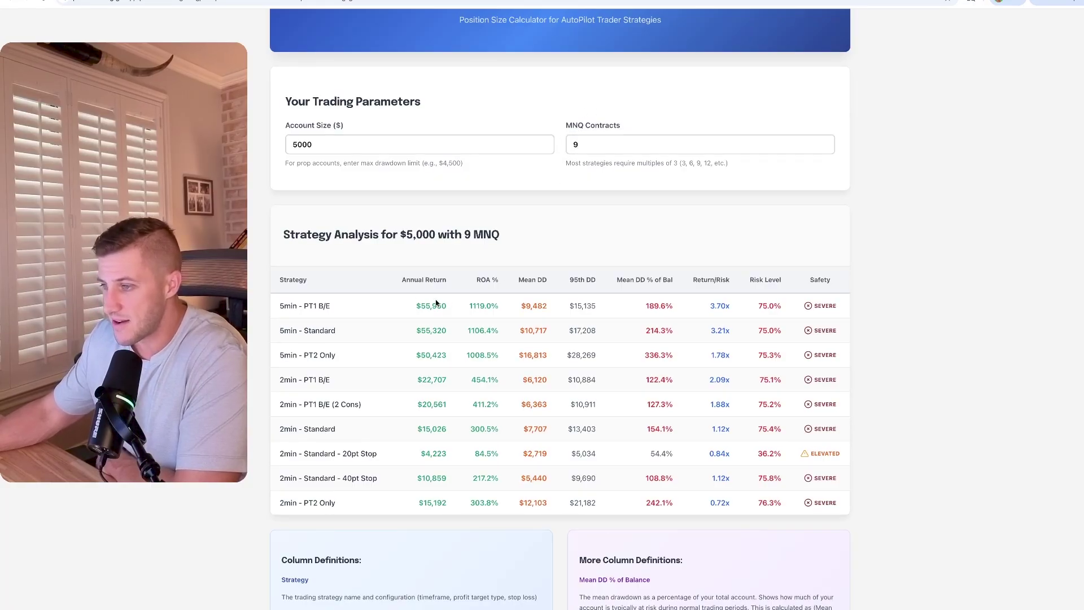
drag(414, 308, 457, 308)
click(458, 308)
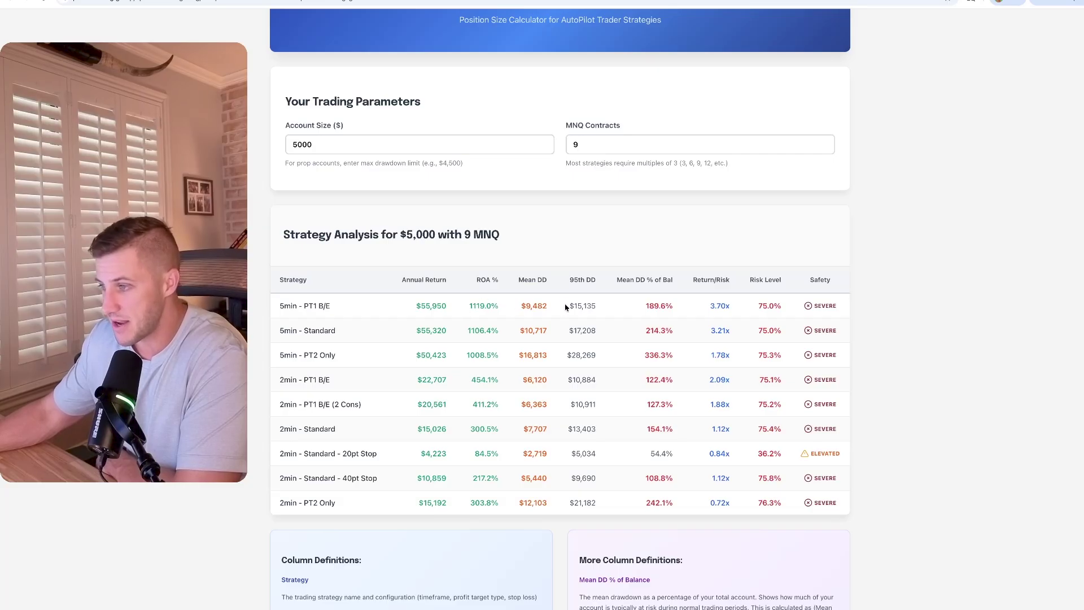
drag(512, 307, 674, 307)
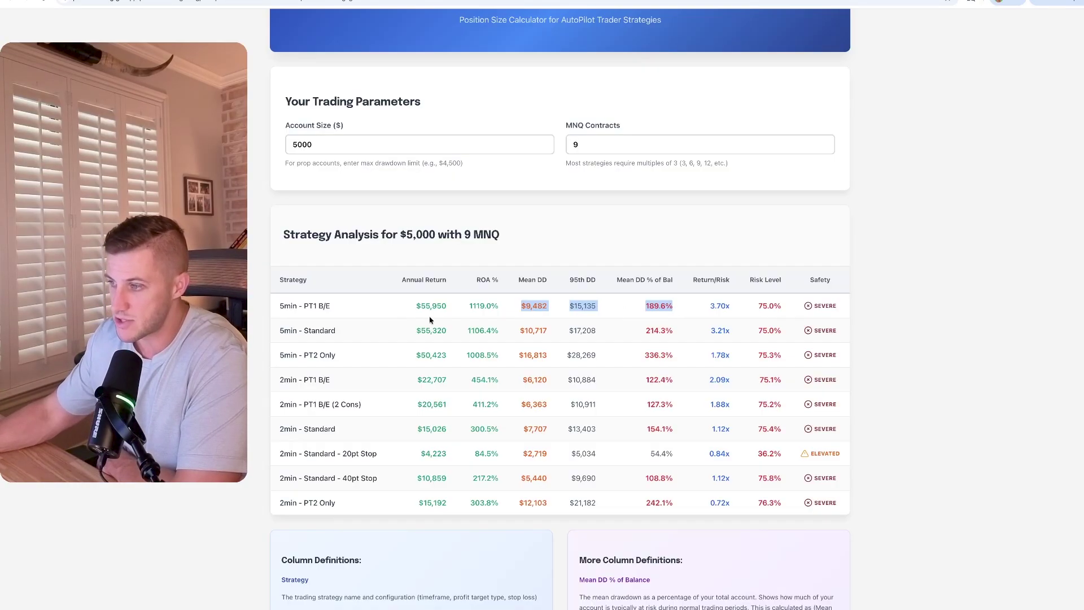
click(553, 305)
drag(521, 306, 564, 305)
click(531, 302)
click(548, 305)
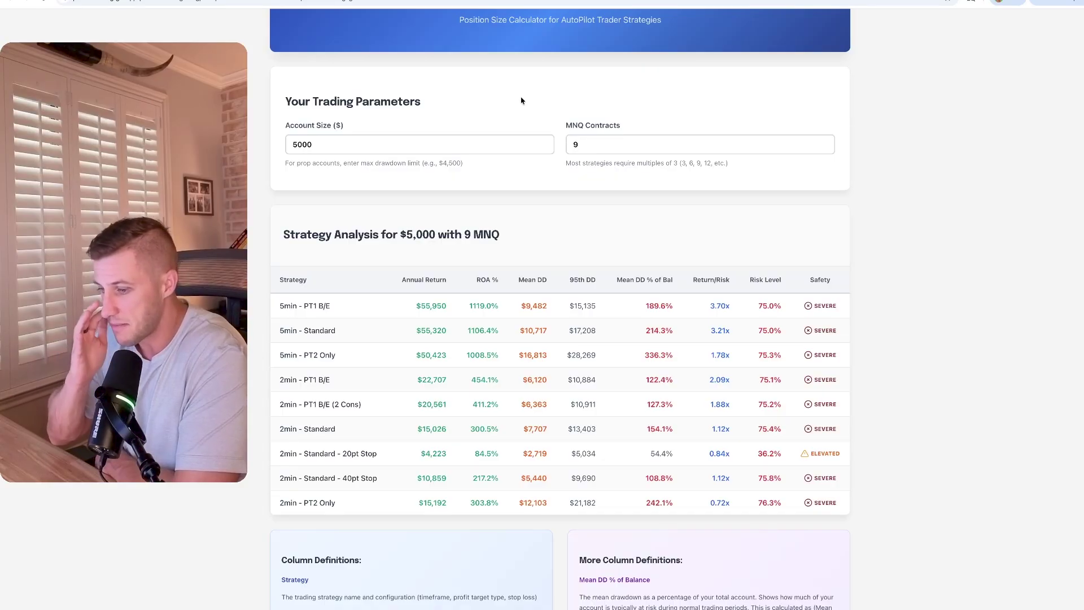
Step: Scroll through the rest of the Strategy Analysis table and the Column Definitions
scroll(721, 223, down, 1)
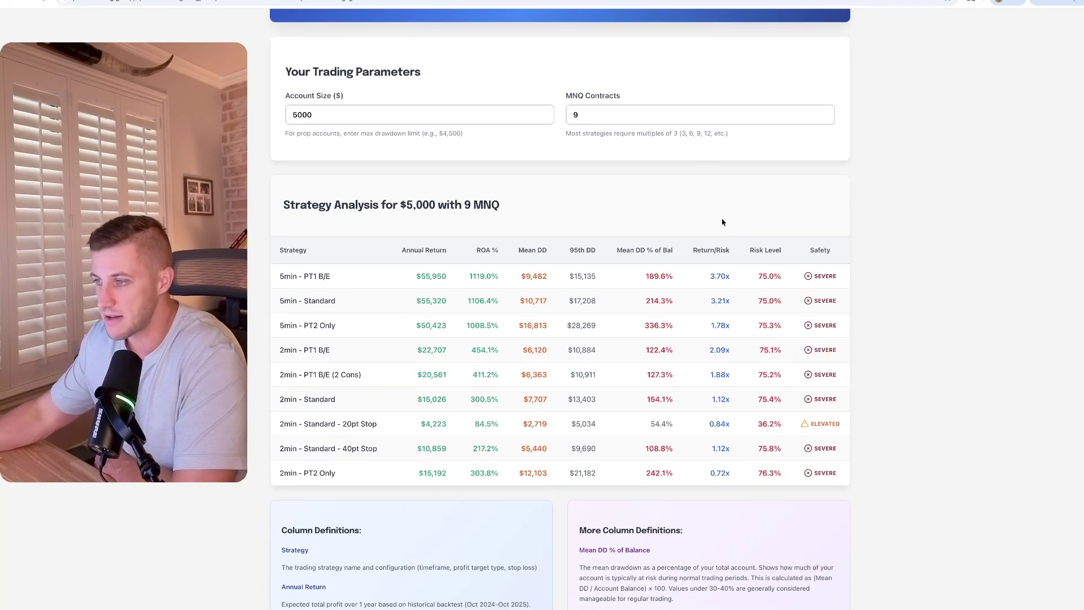
scroll(632, 286, down, 5)
scroll(631, 287, up, 6)
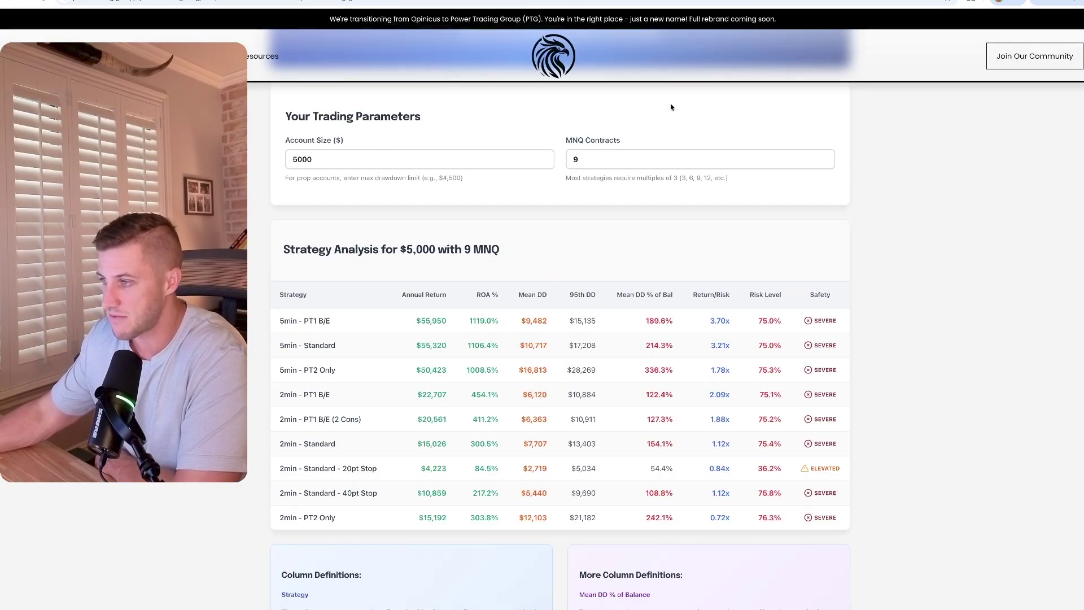
scroll(669, 206, down, 4)
scroll(669, 206, down, 5)
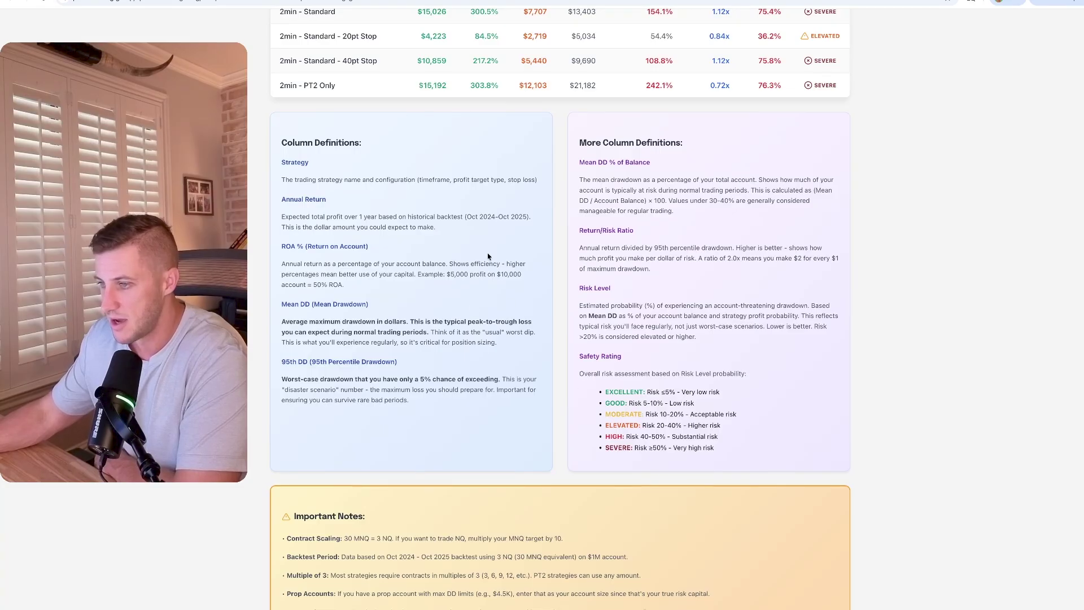
scroll(584, 171, down, 2)
scroll(345, 76, up, 9)
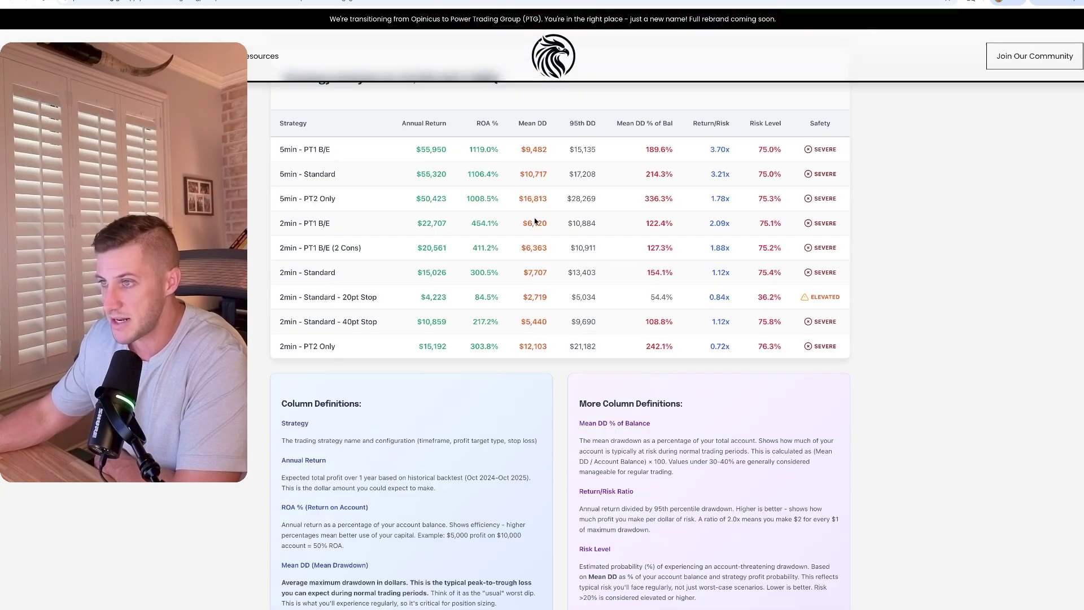
scroll(346, 76, up, 1)
key(ctrl+Tab)
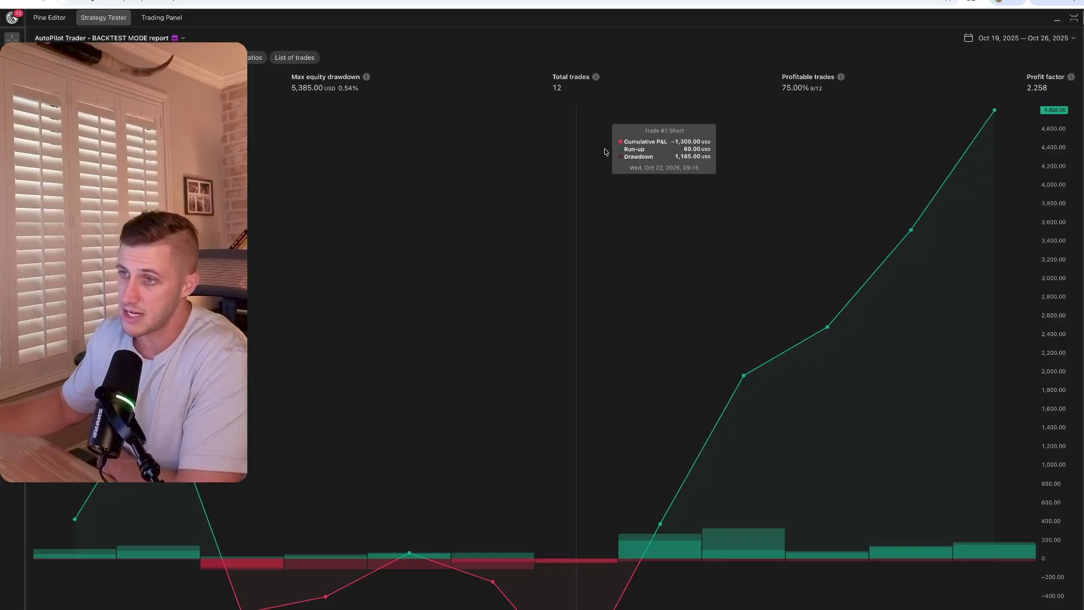
Step: Collapse the Strategy Tester report to show the NQ1! 5-minute chart and its trade markers
click(1057, 19)
scroll(515, 229, right, 5)
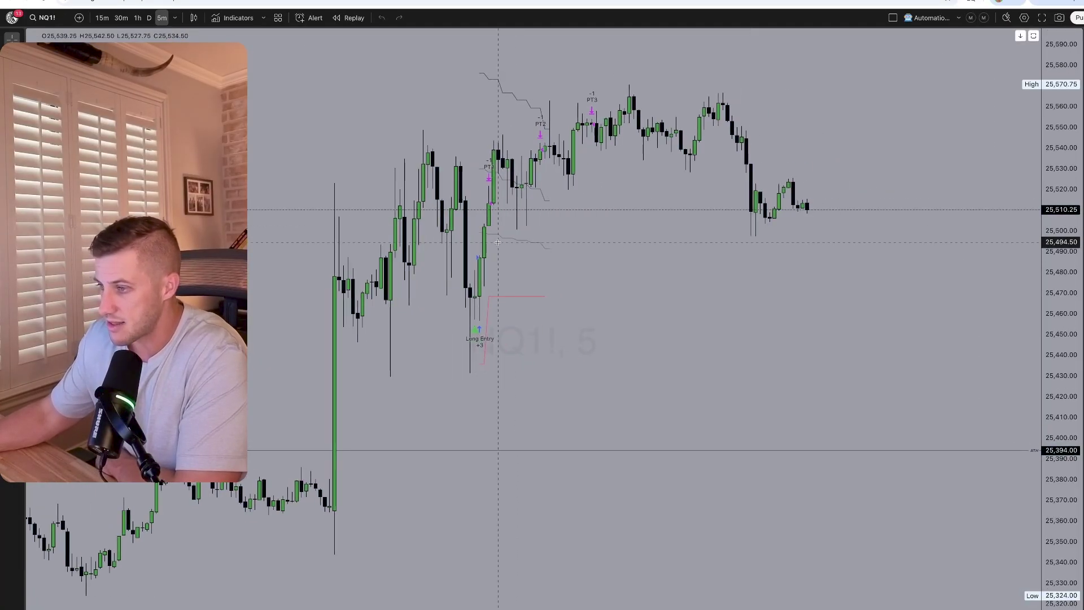
scroll(555, 162, left, 3)
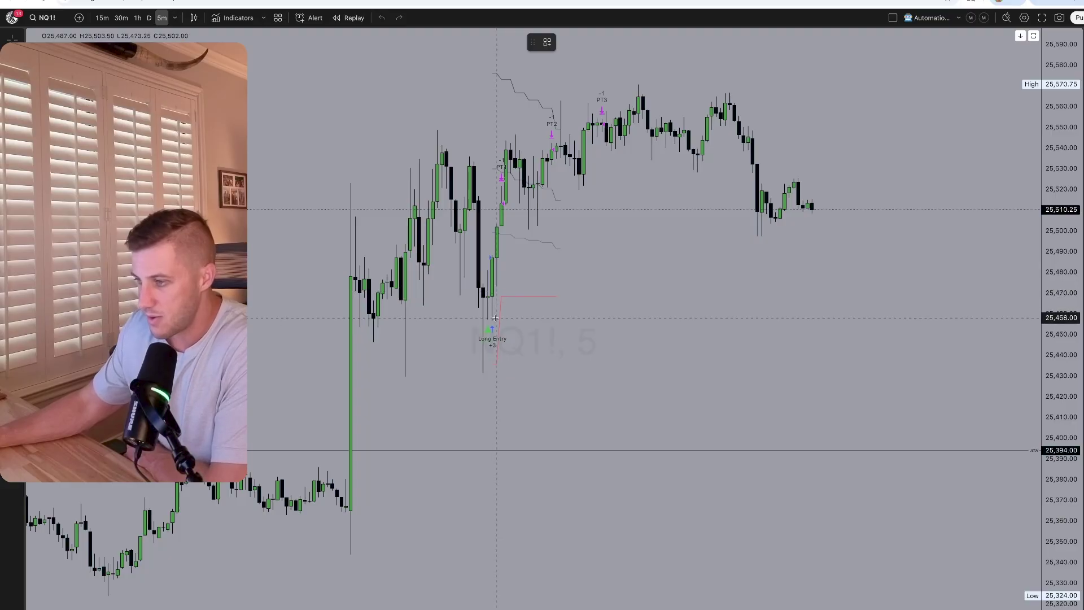
Step: Circle the Long Entry marker, mark the entry candle's low, and draw a short line one level above
mouse_move(491, 324)
mouse_down()
mouse_move(506, 348)
mouse_move(498, 325)
mouse_up()
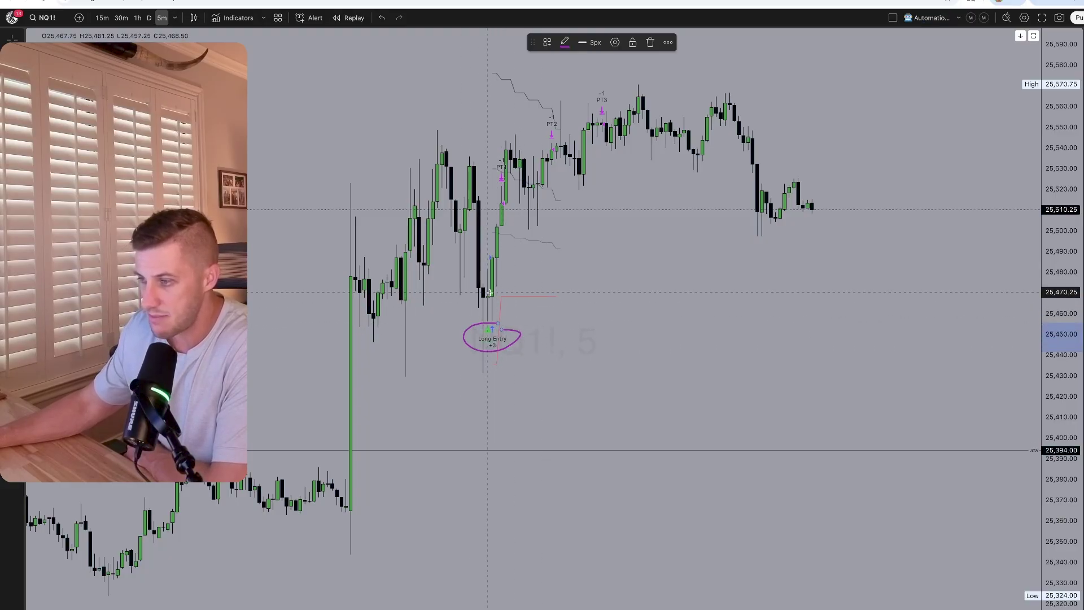
drag(489, 293, 488, 294)
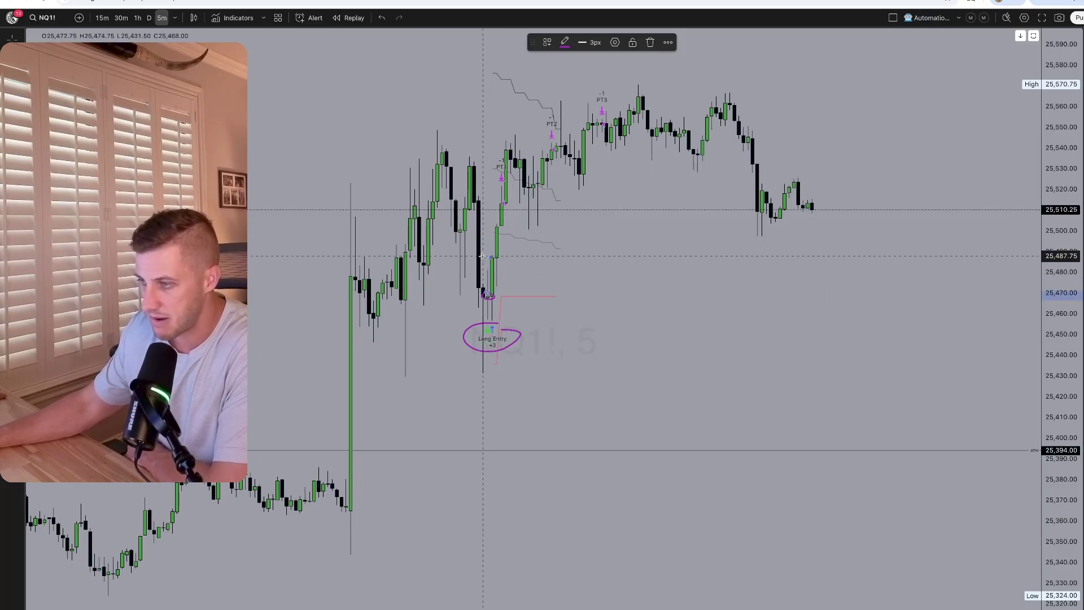
drag(486, 256, 519, 257)
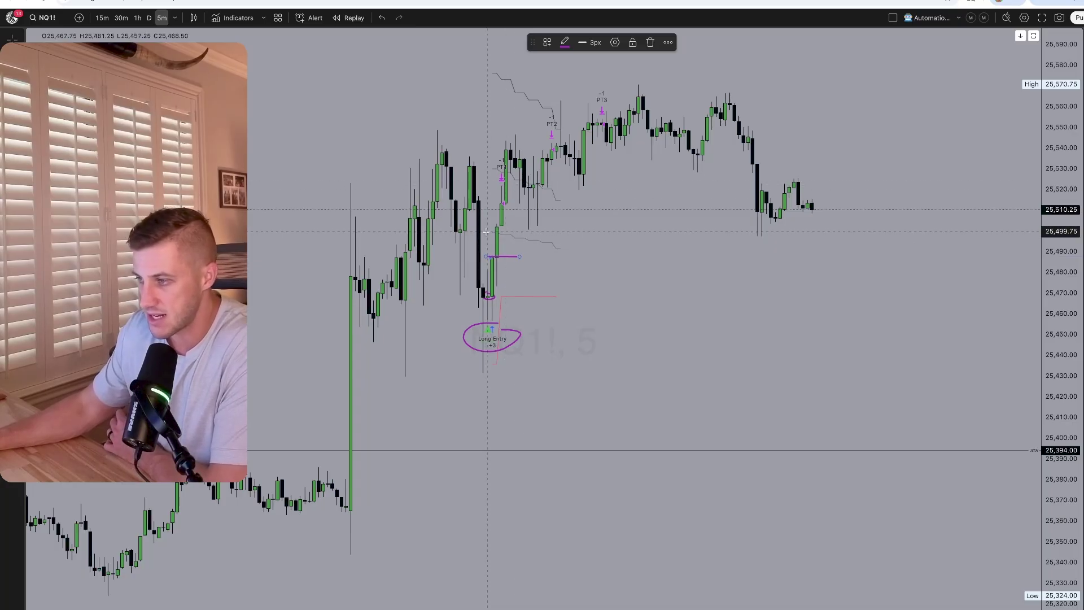
Step: Draw short lines at successive price levels from entry up through PT1 to the PT3 candles
drag(491, 231, 534, 230)
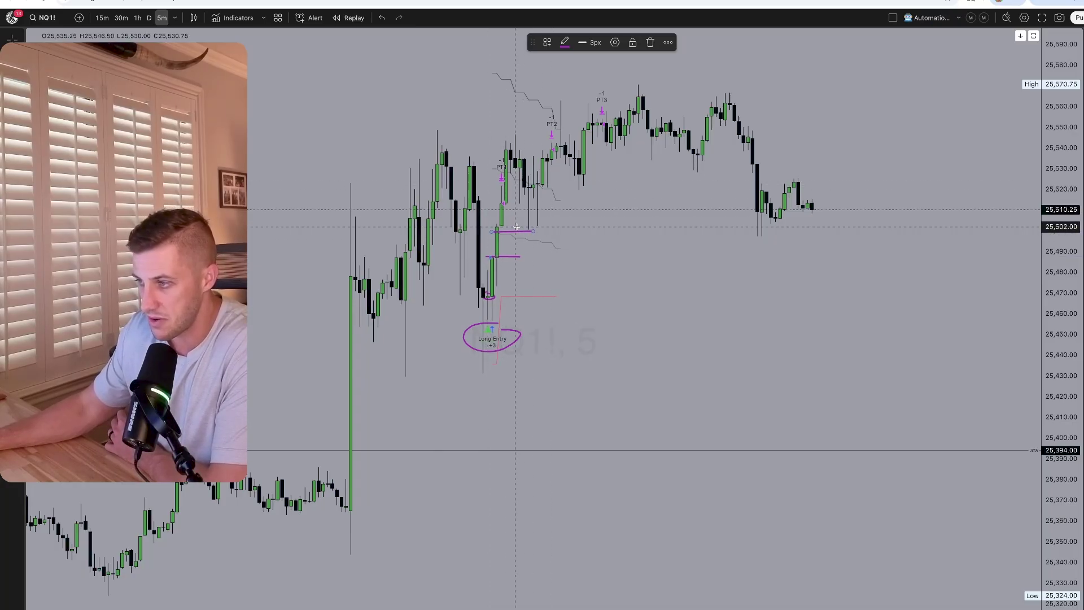
drag(493, 203, 538, 201)
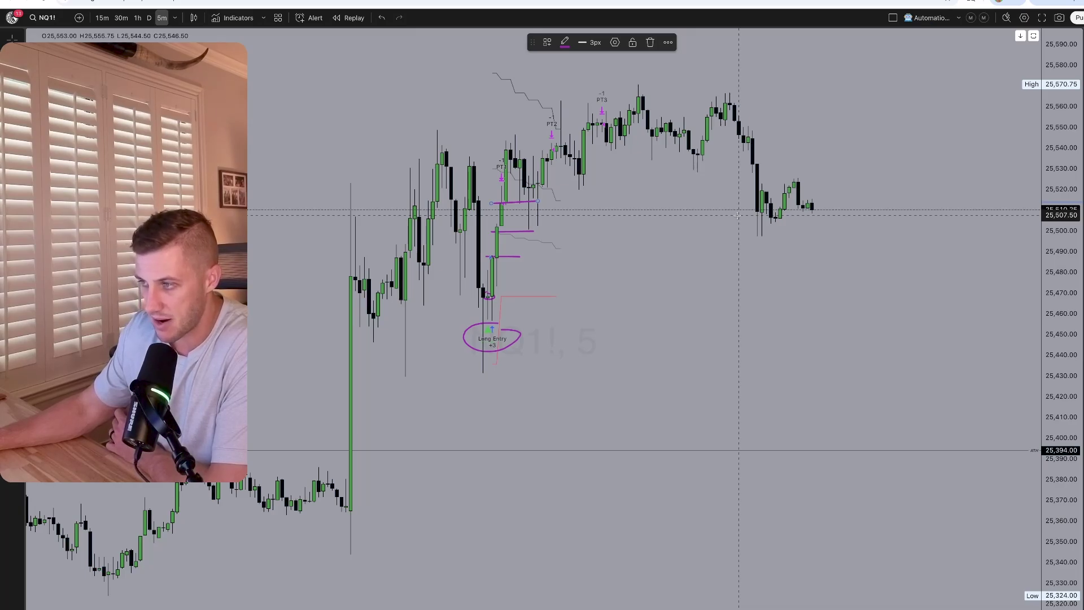
mouse_move(497, 172)
mouse_down()
mouse_move(565, 176)
mouse_move(612, 151)
mouse_up()
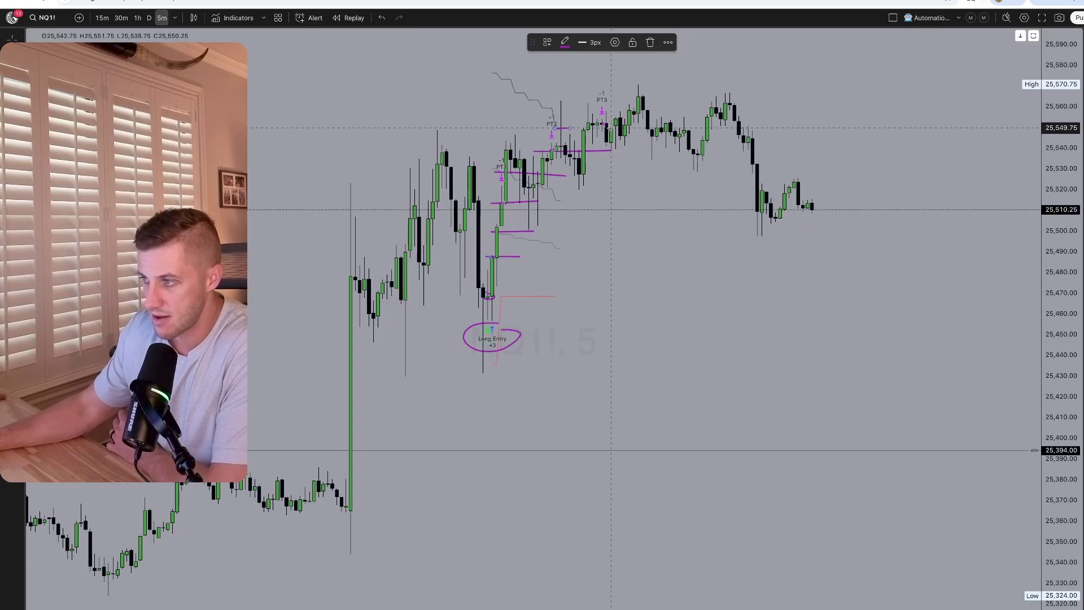
drag(593, 123, 680, 123)
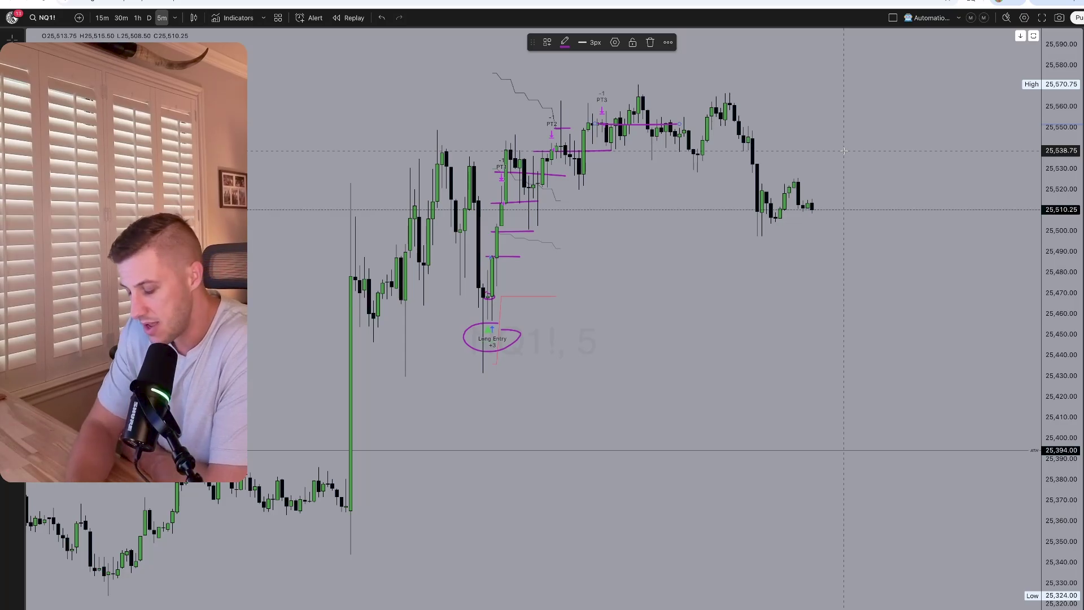
Step: Remove the PT3 line, the entry-level lines and the Long Entry ellipse from the chart
key(Delete)
key(ctrl+z)
key(ctrl+z)
key(ctrl+z)
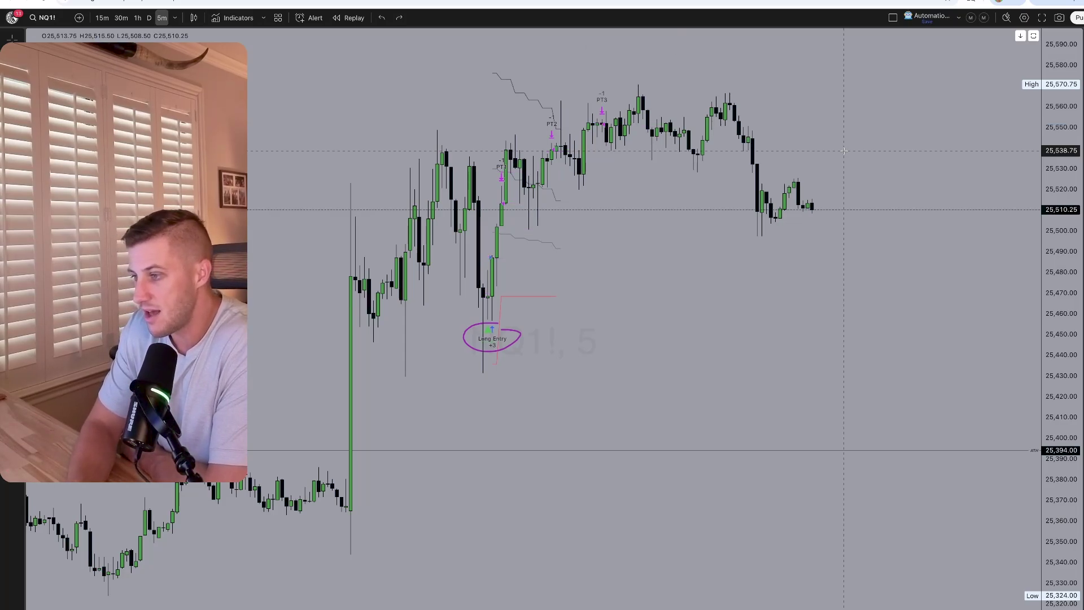
key(ctrl+z)
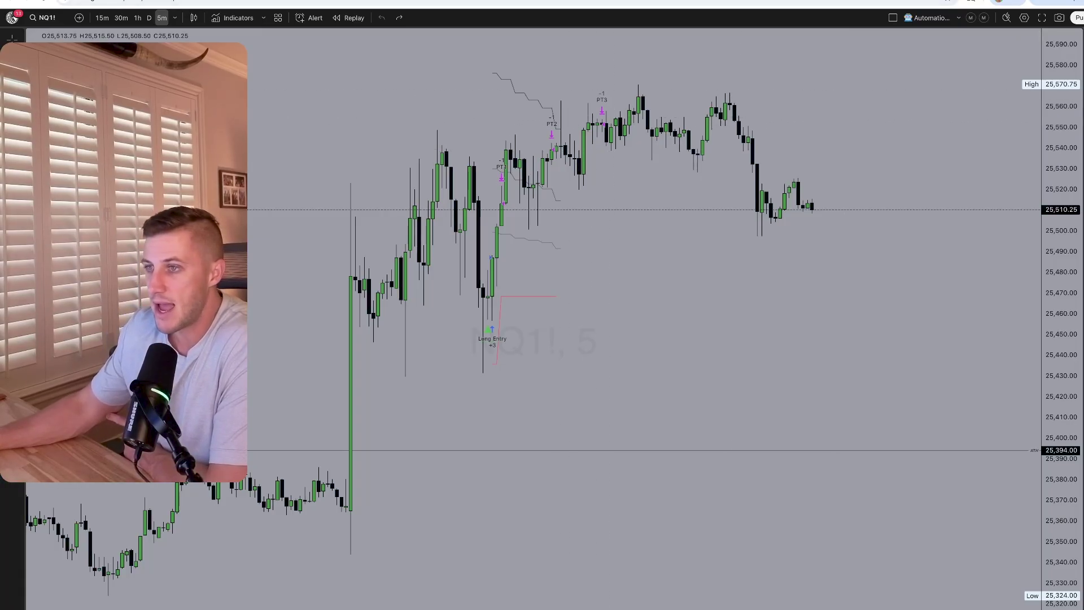
Step: Switch to Tradovate's Performance report for 10/19–10/25/2025
key(ctrl+Tab)
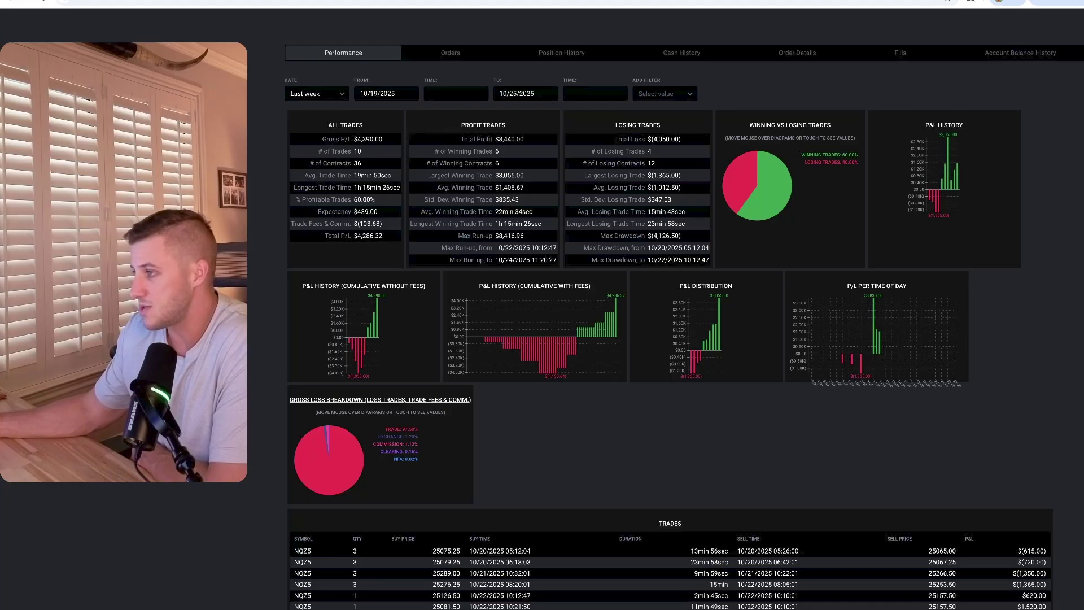
Step: Return to the risk calculator page and scroll back through the Action Plan, FAQ and Common Mistakes sections
key(ctrl+Tab)
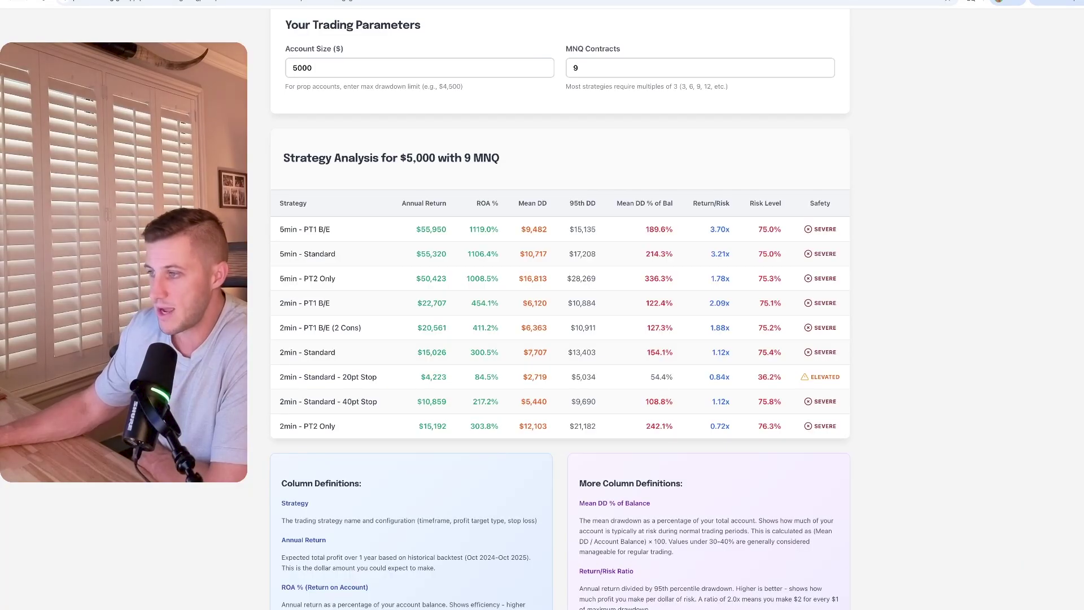
scroll(594, 224, up, 10)
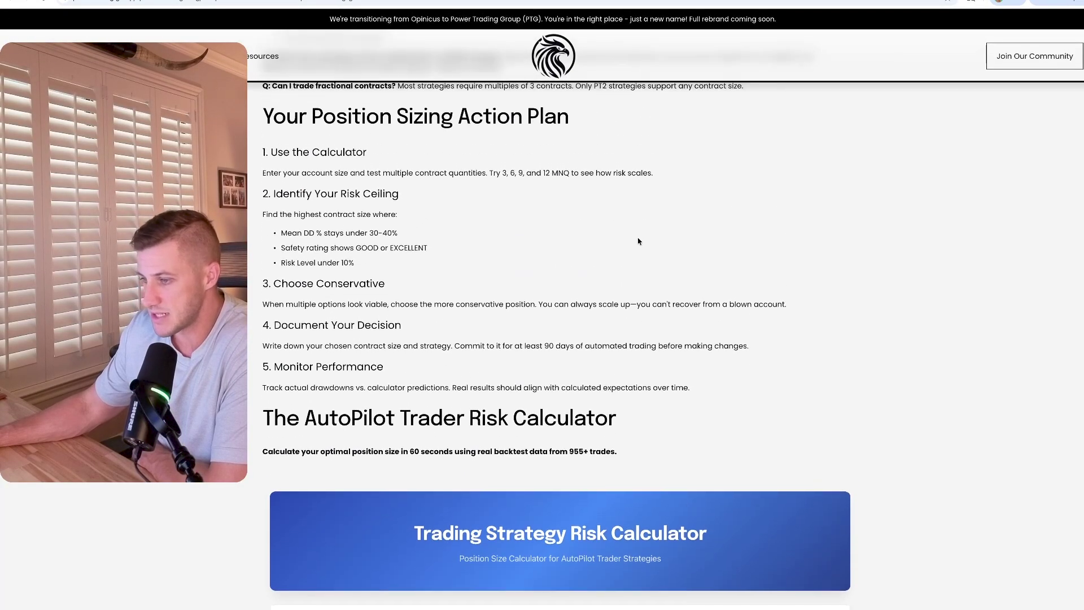
scroll(639, 240, down, 5)
scroll(514, 298, down, 2)
scroll(514, 298, up, 6)
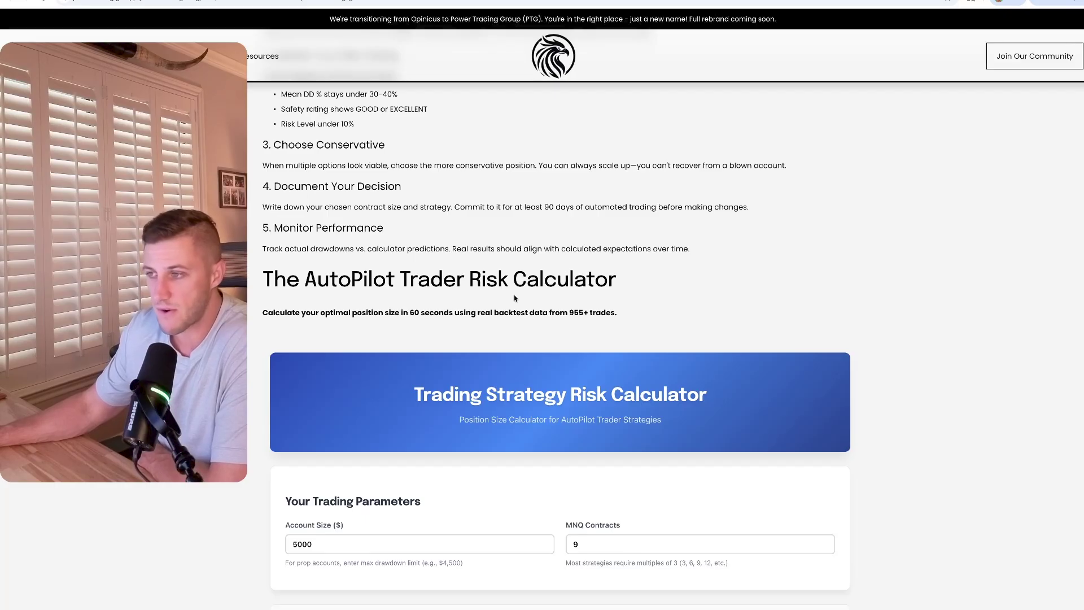
scroll(554, 217, up, 7)
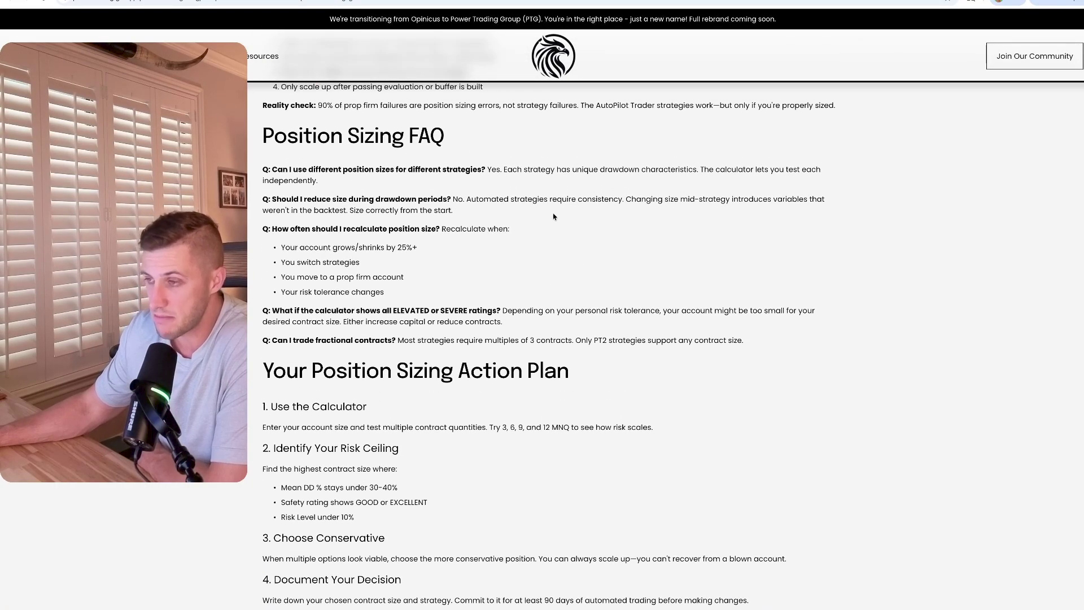
scroll(553, 216, up, 8)
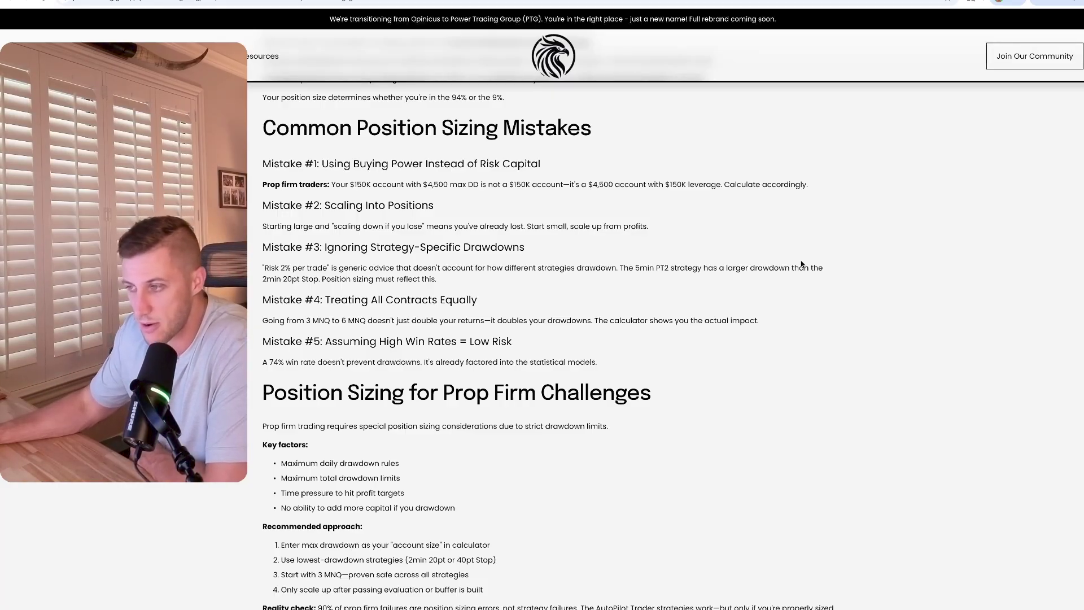
Step: Scroll up to the 'AutoPilot Trader Risk Calculator: Position Sizing Guide' title, dated Oct 24
scroll(633, 237, up, 3)
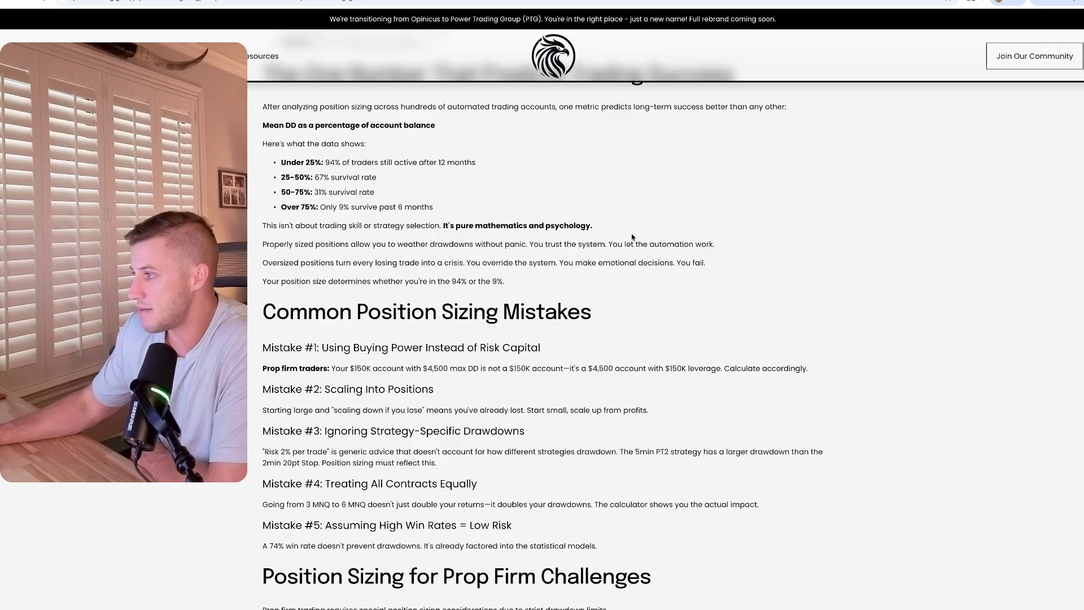
scroll(632, 237, up, 6)
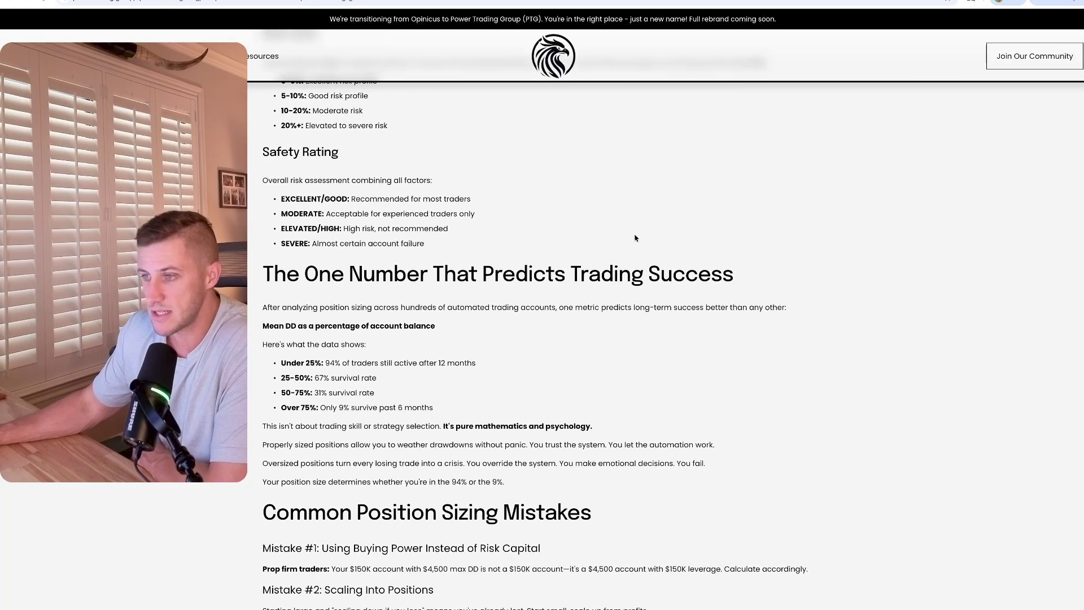
scroll(635, 238, up, 11)
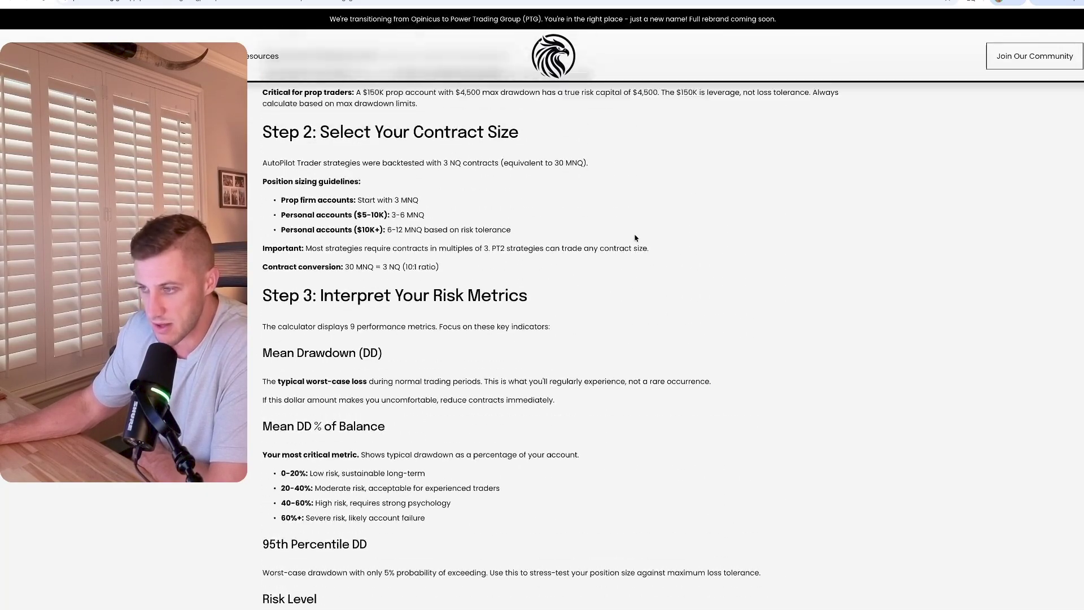
scroll(635, 238, up, 1)
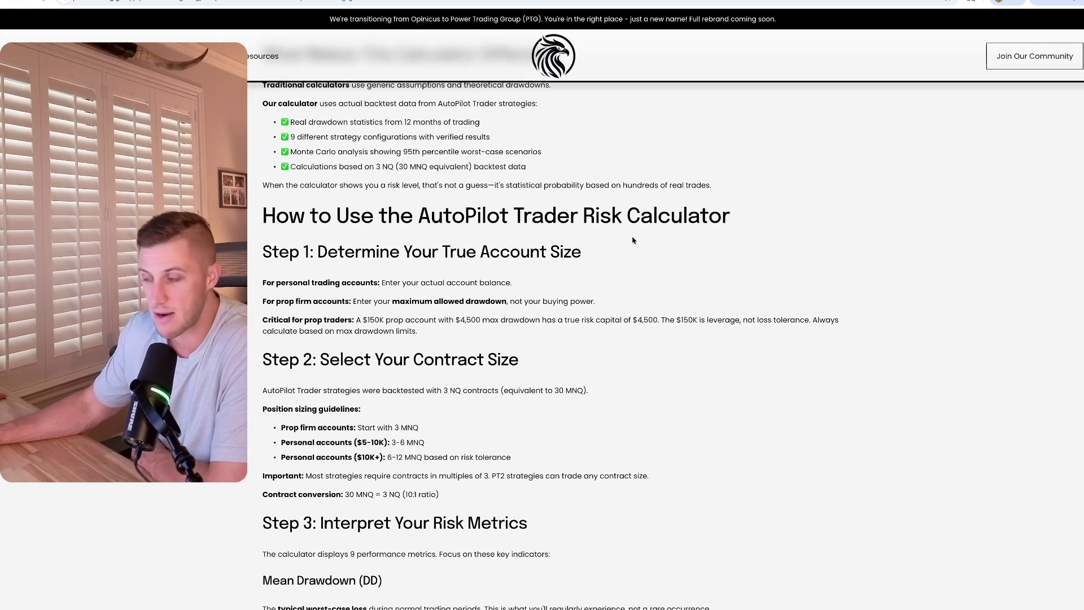
scroll(844, 318, up, 8)
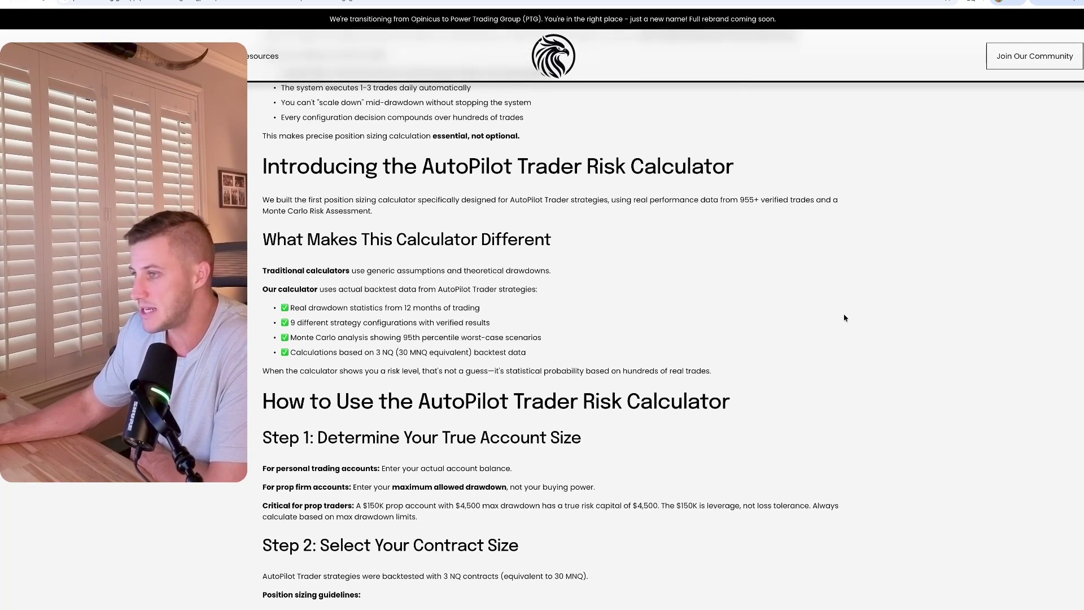
scroll(843, 318, up, 4)
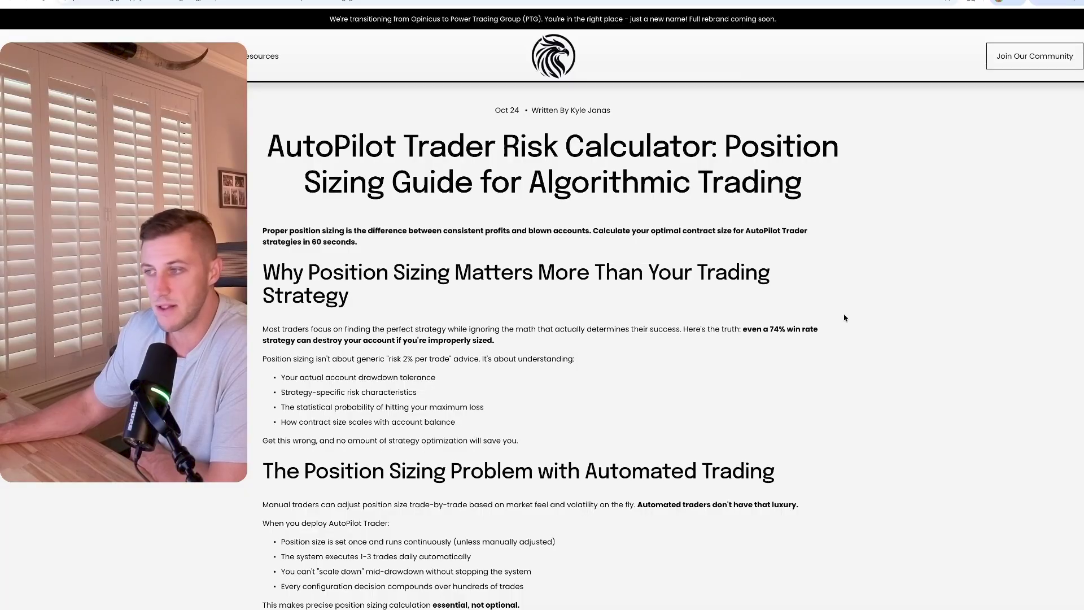